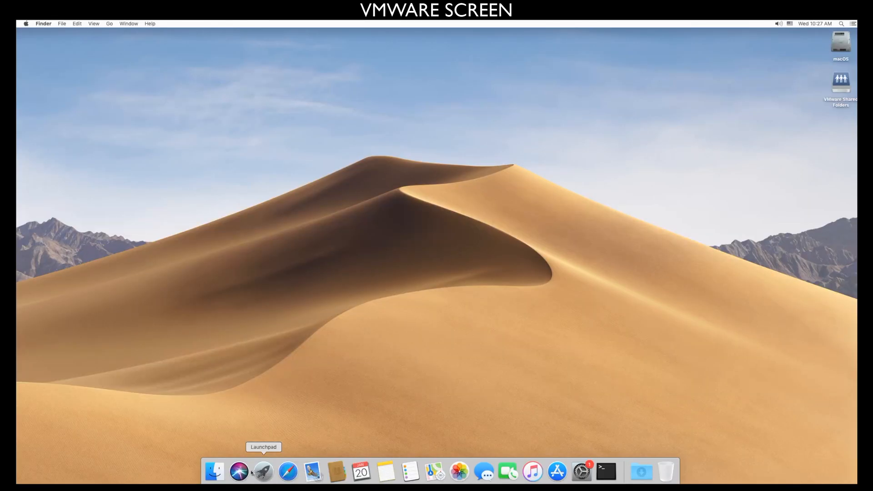
Find macOS Big Sur in the App Store by searching for "big sur" and get its installer.
left_click(557, 471)
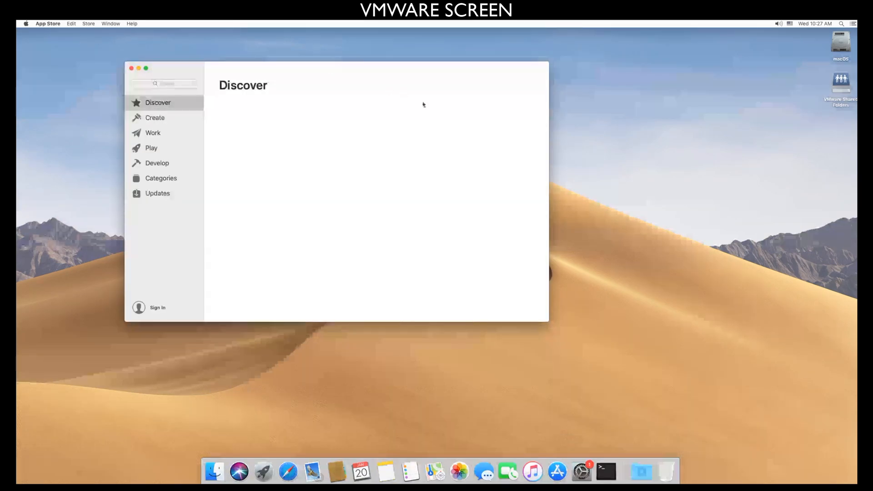
left_click(275, 123)
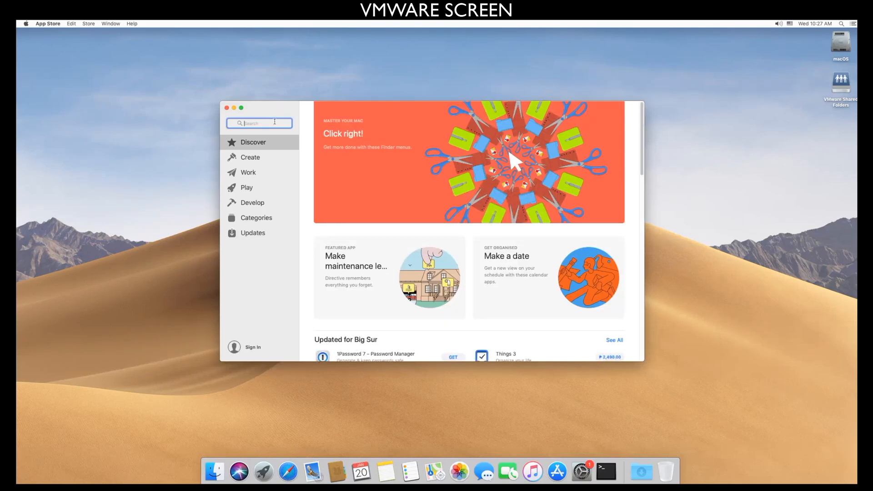
type("big sur")
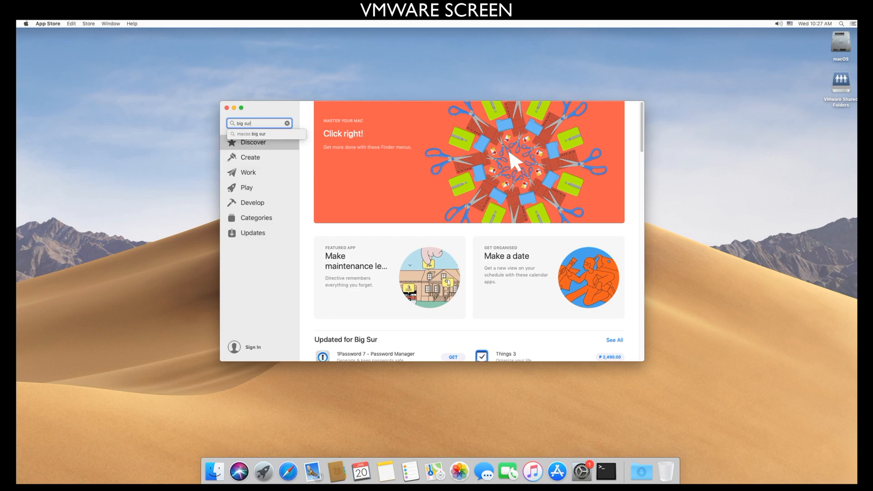
key("Return")
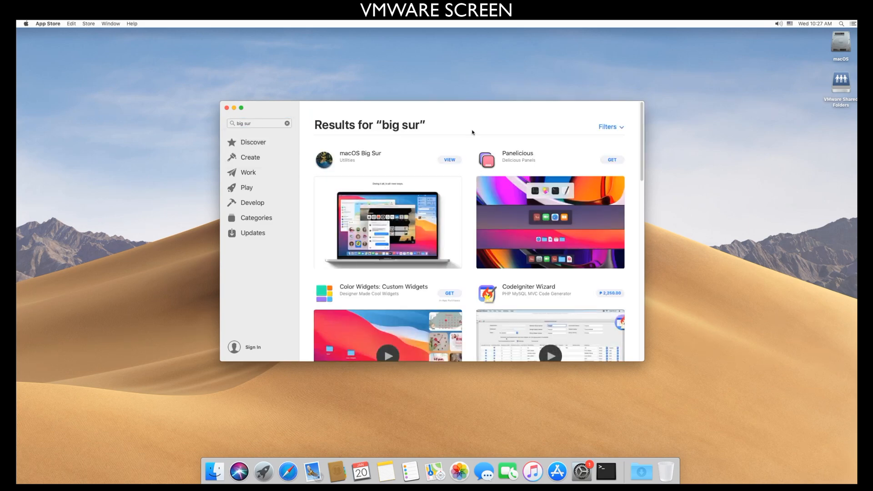
left_click(450, 159)
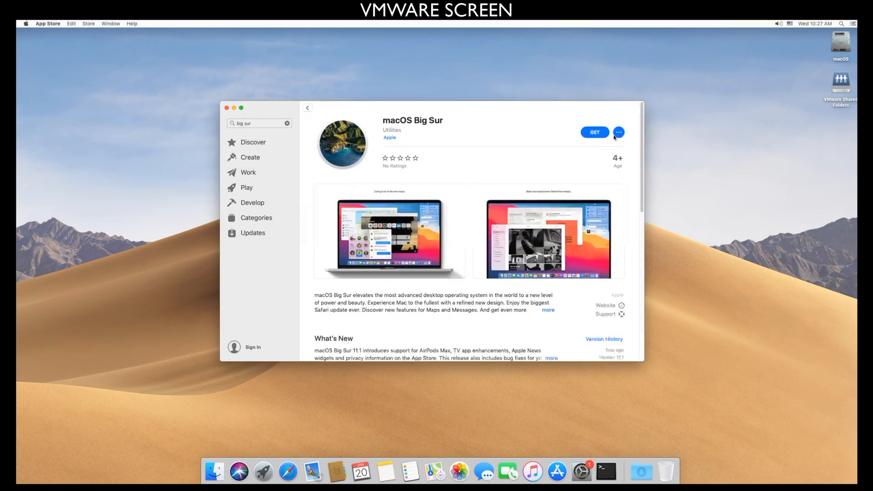
left_click(594, 132)
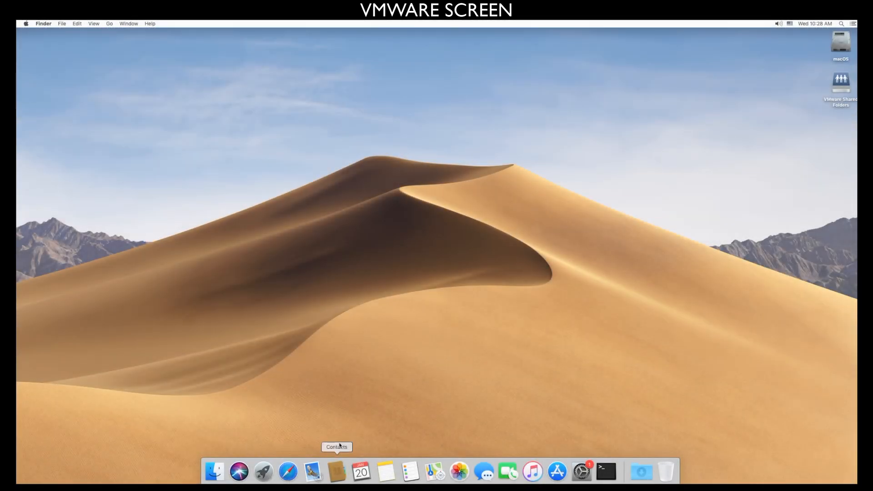
Launch the macOS Big Sur installer and accept the software license agreement.
left_click(263, 476)
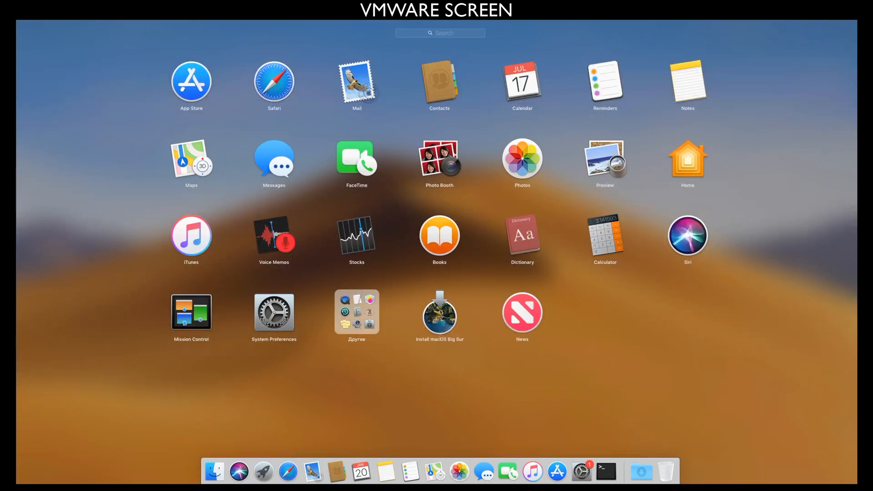
left_click(438, 323)
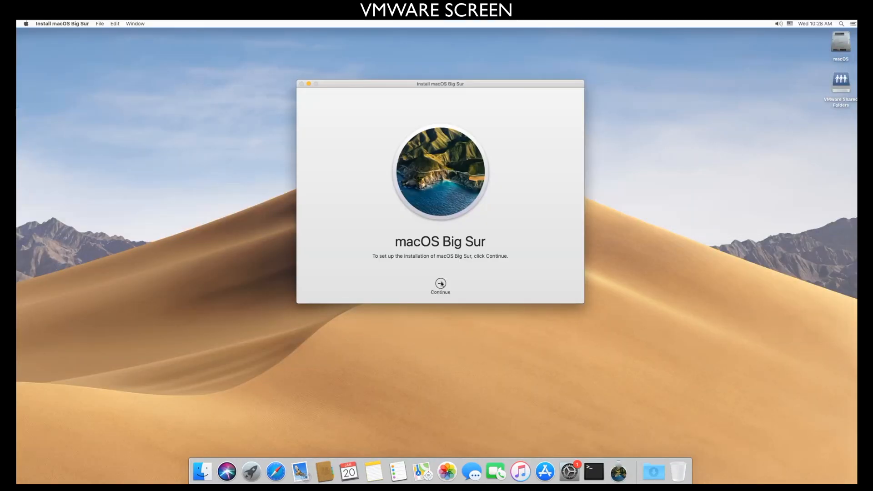
left_click(442, 283)
left_click(457, 284)
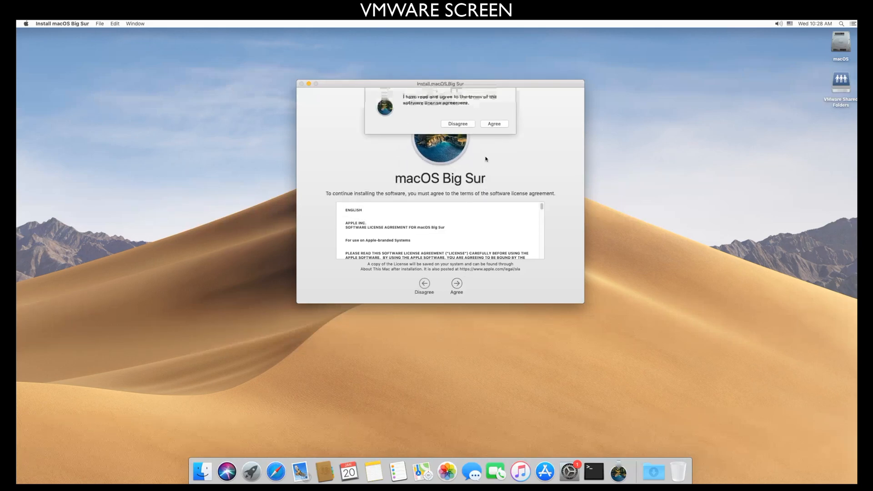
left_click(504, 124)
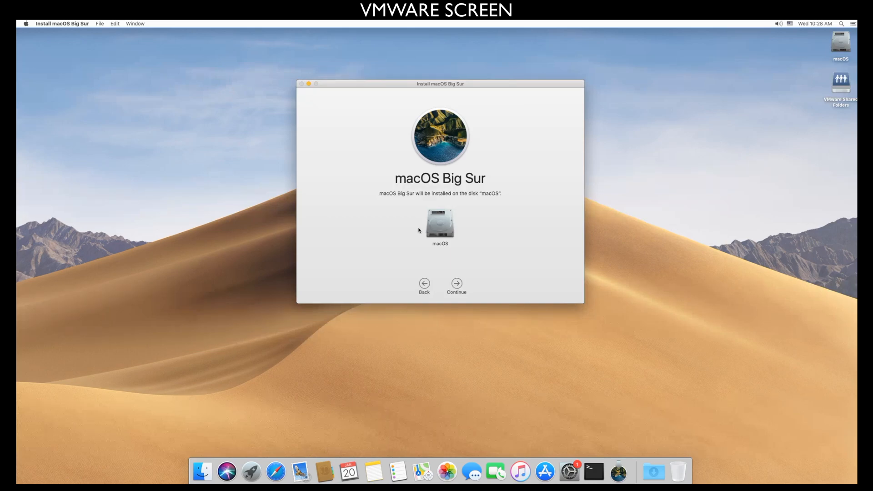
Open Disk Utility and select the VMware Virtual NVMe disk among the internal drives.
key("super+space")
type("disk utility")
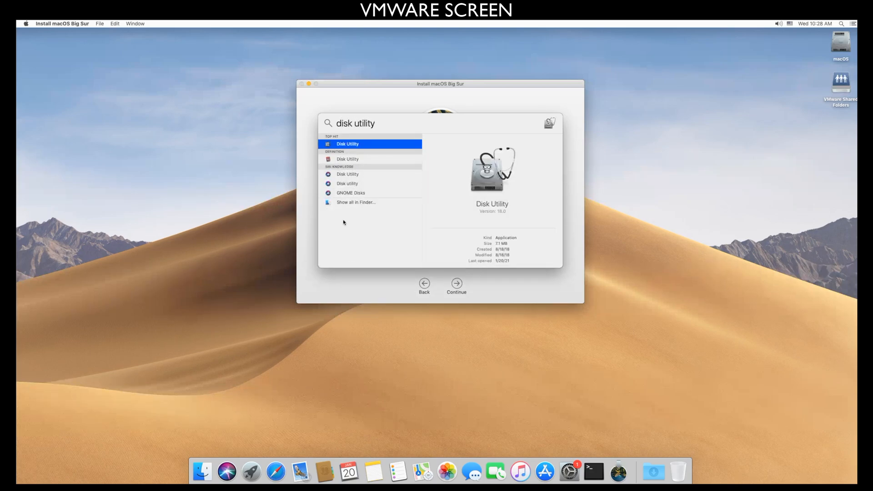
left_click(351, 147)
double_click(351, 146)
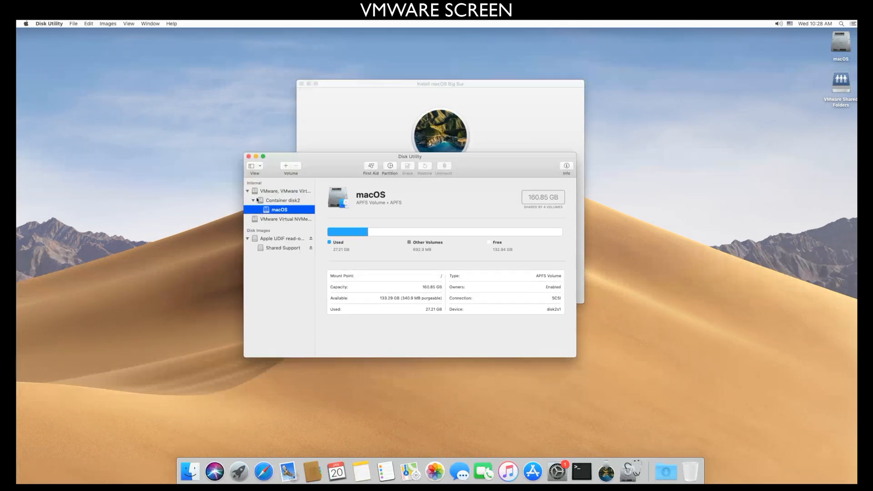
left_click(260, 167)
left_click(271, 192)
left_click(272, 191)
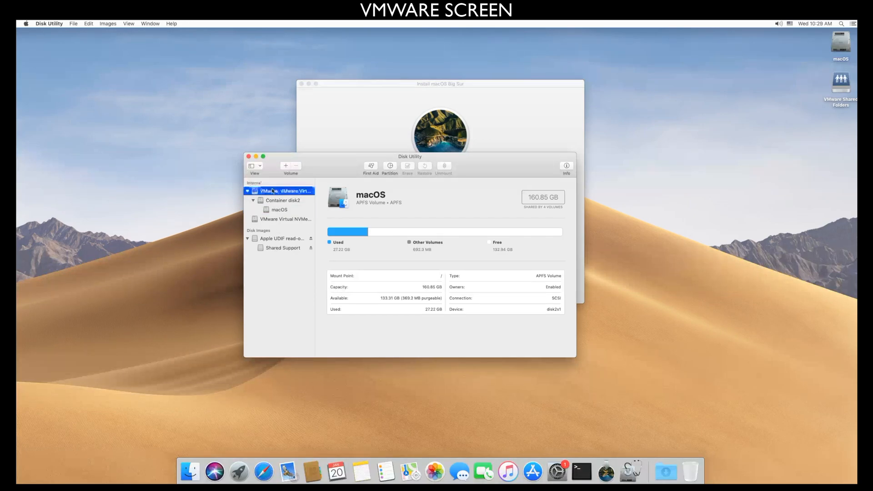
left_click(267, 220)
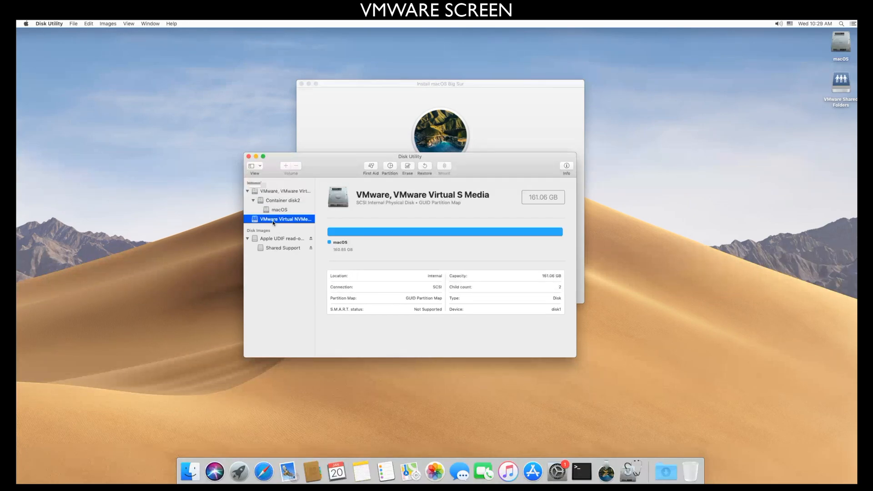
left_click(248, 191)
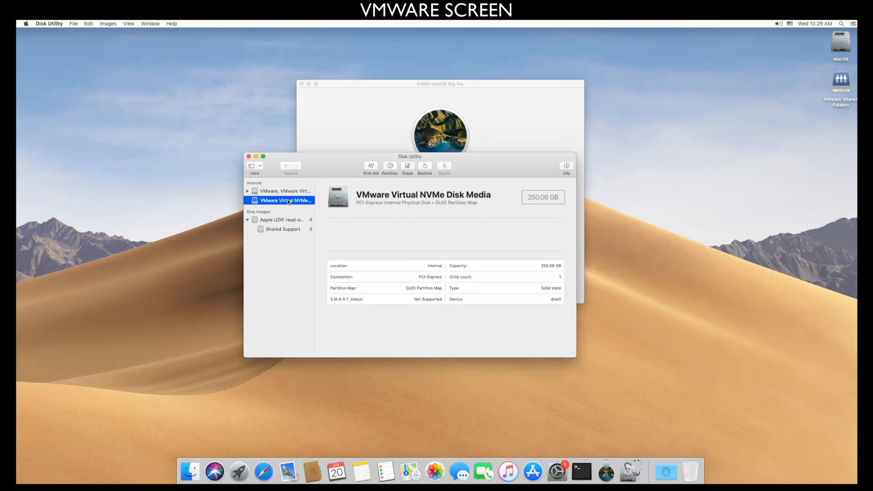
Erase the NVMe disk as APFS with GUID Partition Map, named macOS Big Sur NVMe, and close Disk Utility.
left_click(407, 168)
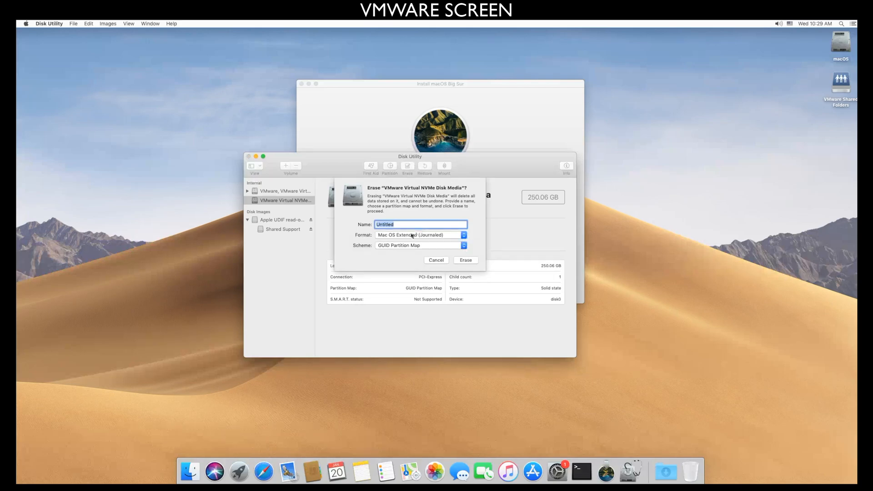
left_click(412, 236)
left_click(409, 206)
type("macOS Big Sur")
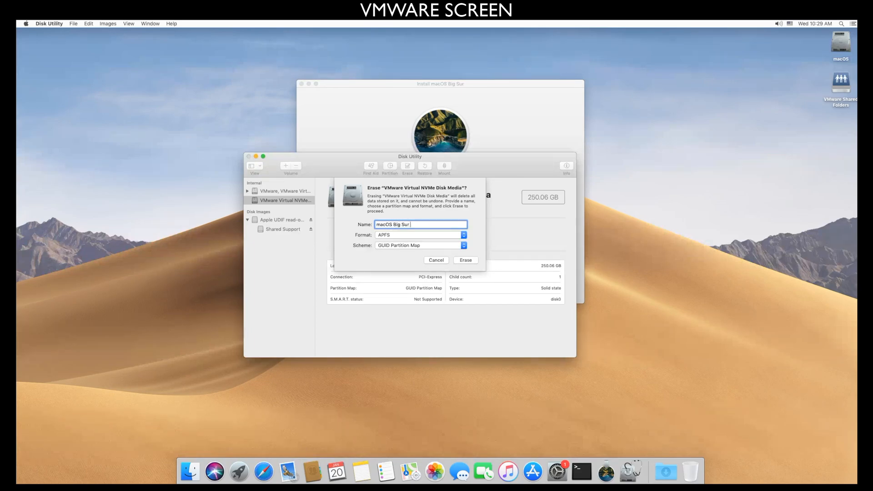
type("NVMe")
left_click(465, 262)
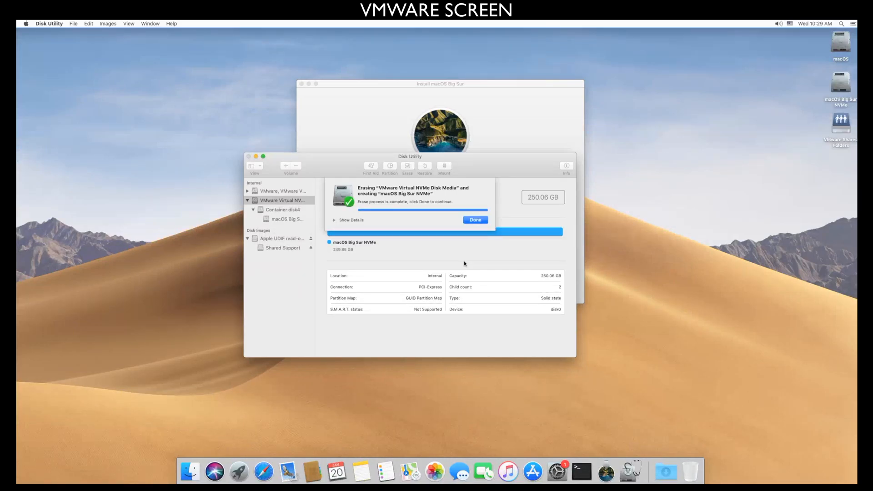
left_click(473, 220)
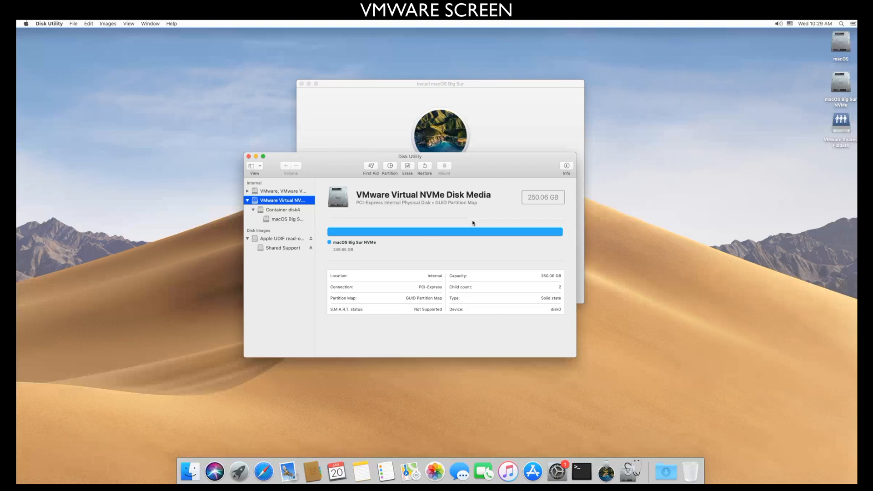
left_click(249, 156)
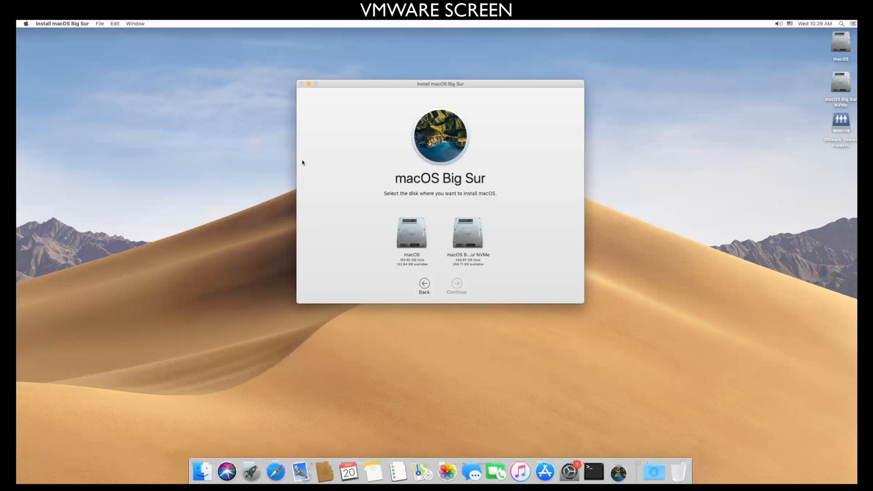
Start installing on the macOS Big Sur NVMe disk, entering the administrator password to authorize the helper tool.
left_click(468, 241)
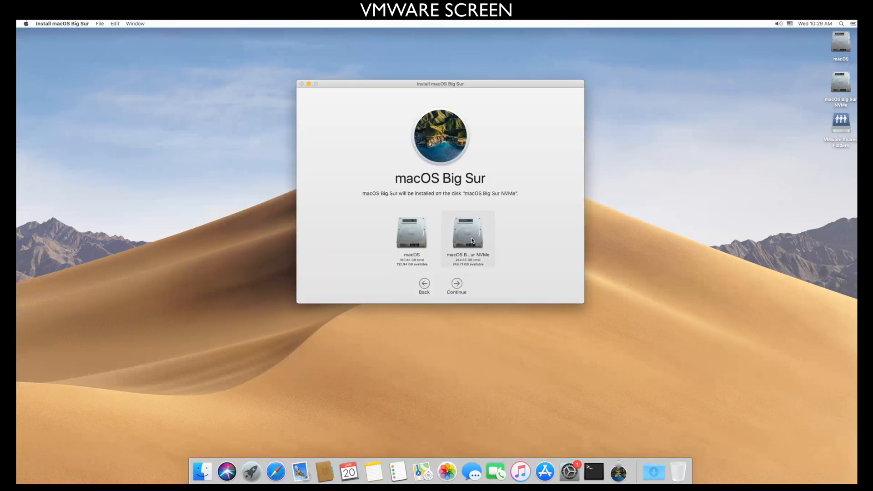
left_click(457, 285)
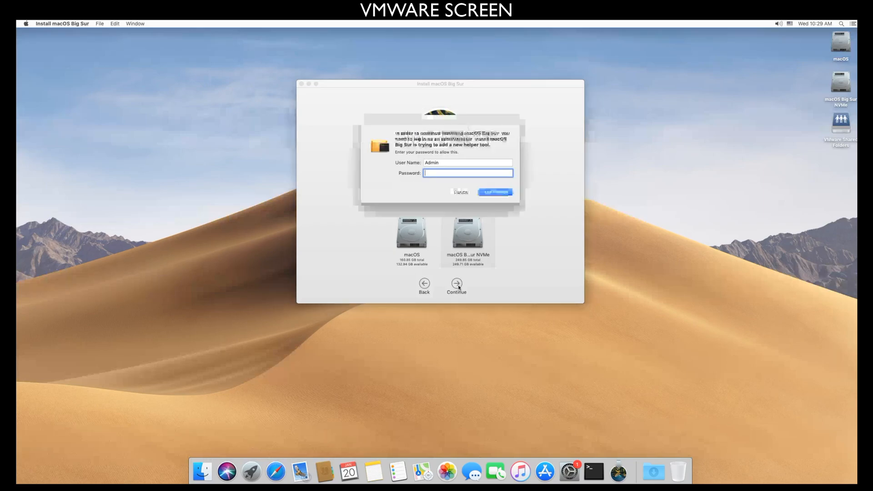
type("••••")
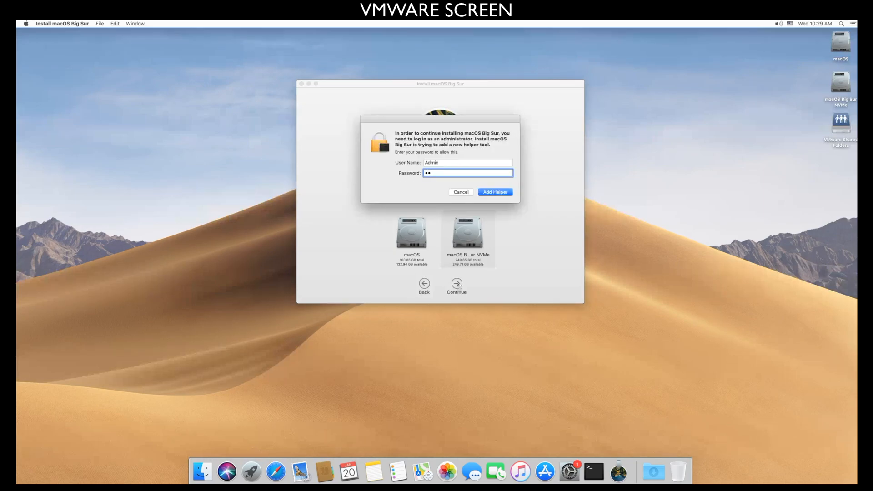
key("Return")
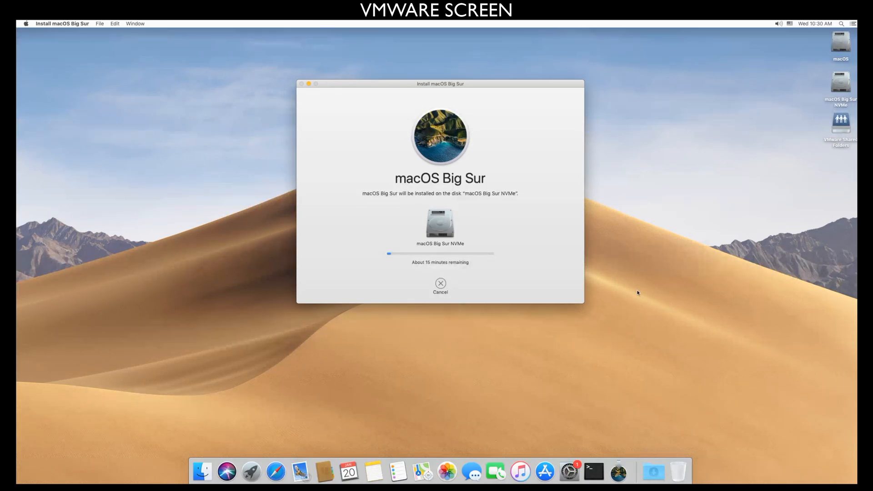
Search the web for "oc gen x" in Safari and open the OC-Gen-X GitHub repository.
left_click(276, 472)
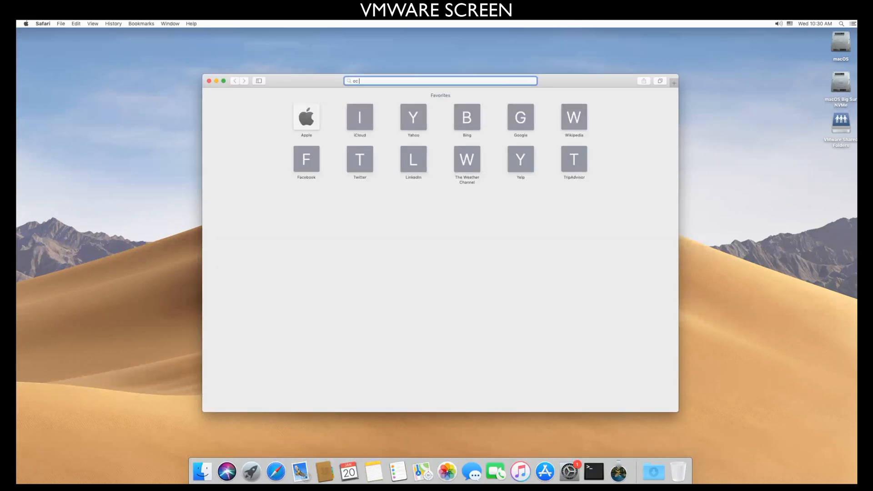
type("oc gen x")
key("Escape")
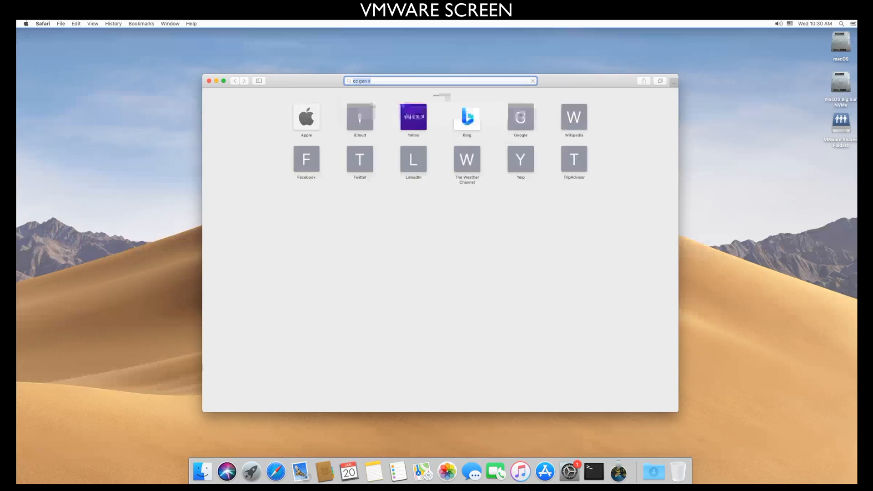
key("Return")
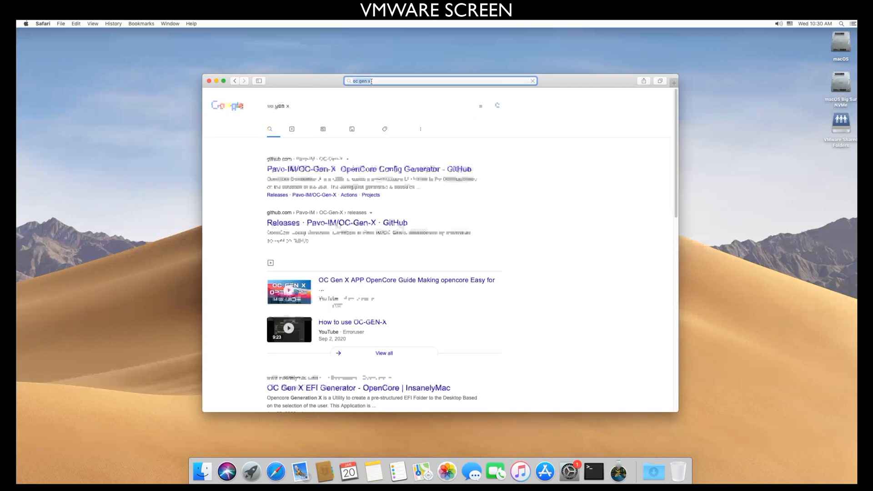
left_click(317, 172)
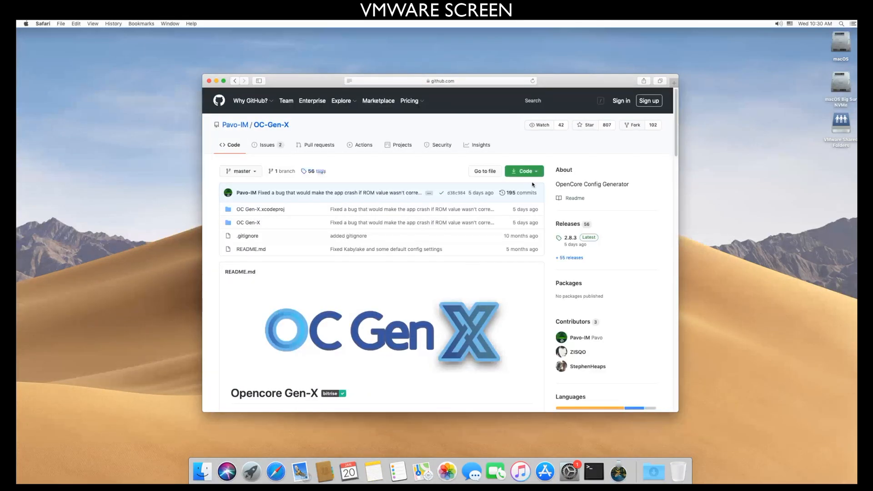
Download OC.Gen-X.app.zip from the 2.8.3 release and show the download's progress.
left_click(569, 258)
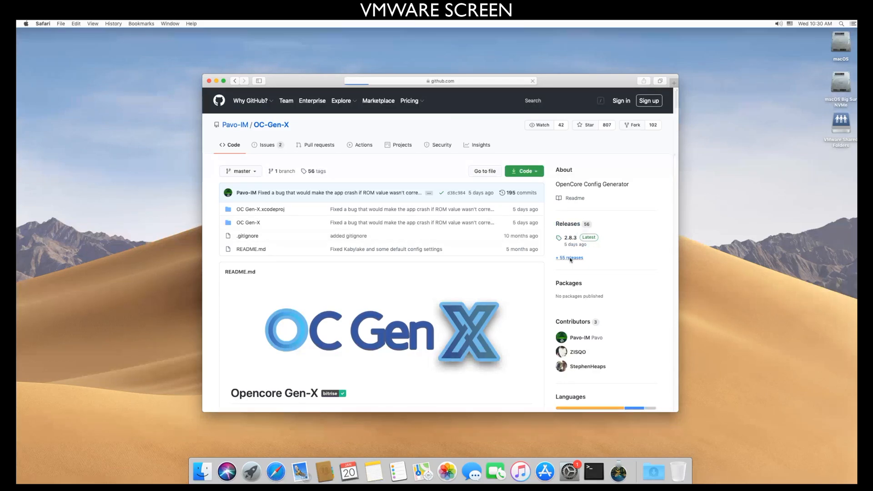
left_click(341, 272)
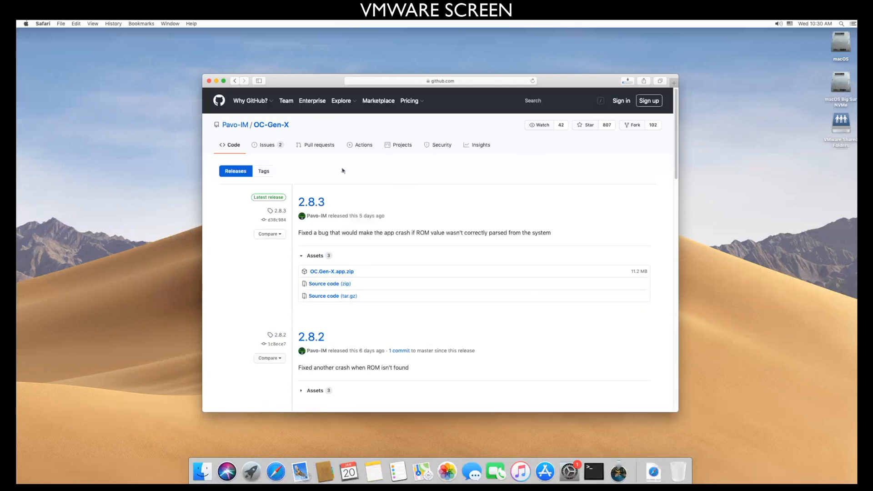
left_click(628, 81)
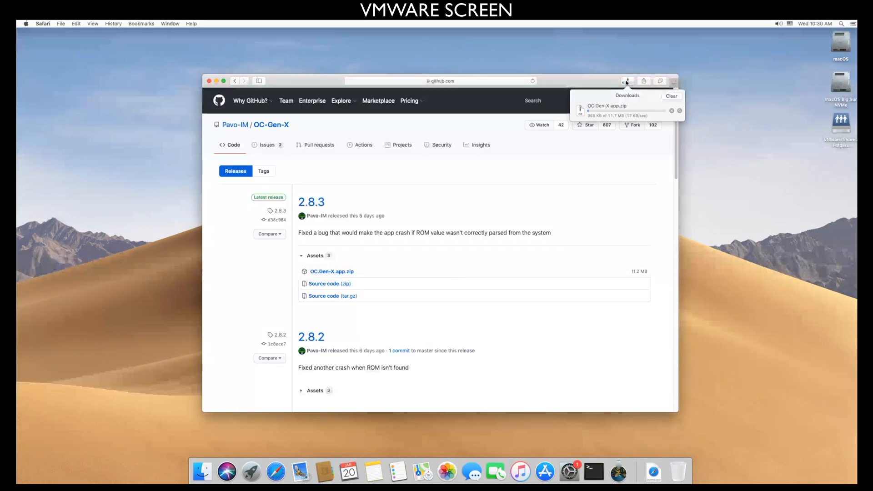
Arrange the installer and browser windows side by side so both progress indicators can be seen.
left_click_drag(326, 84, 476, 76)
left_click(321, 84)
left_click_drag(321, 84, 101, 118)
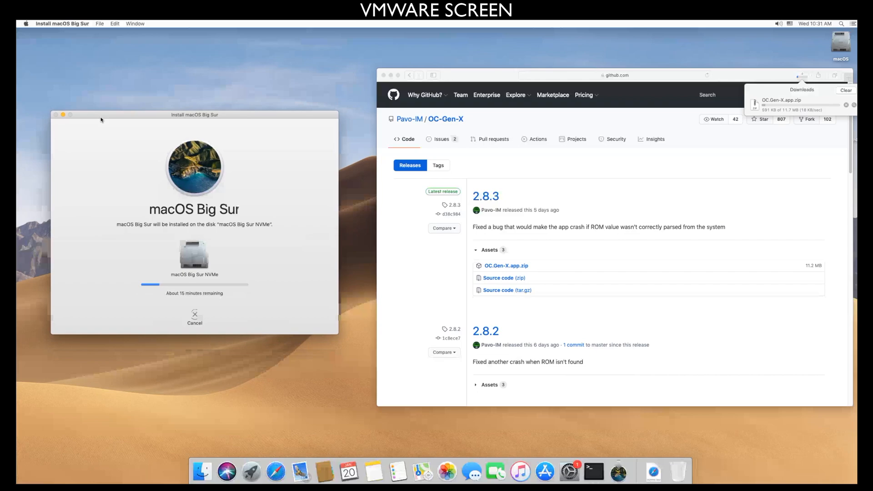
left_click_drag(475, 81, 464, 79)
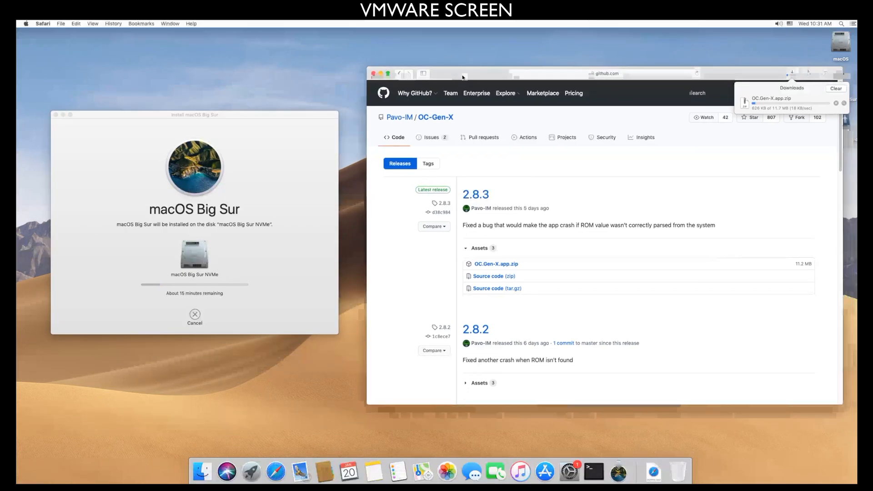
Decline quitting Safari so the OC.Gen-X.app.zip download can continue.
left_click(295, 150)
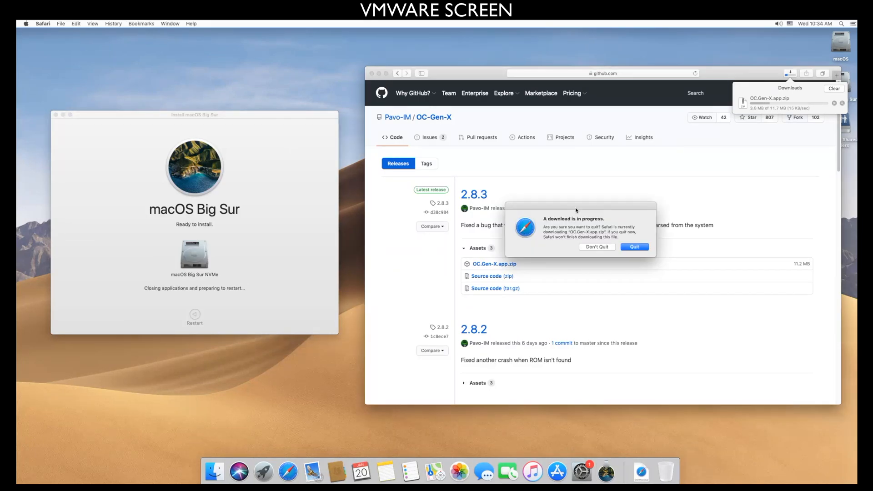
left_click(602, 249)
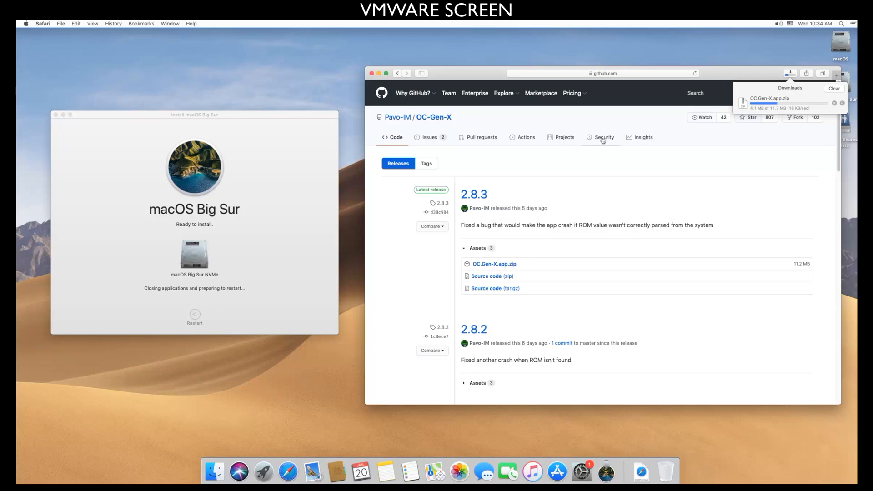
Launch the downloaded OC Gen-X app from the Downloads folder, allow it to open, and close the browser window.
left_click_drag(670, 79, 666, 77)
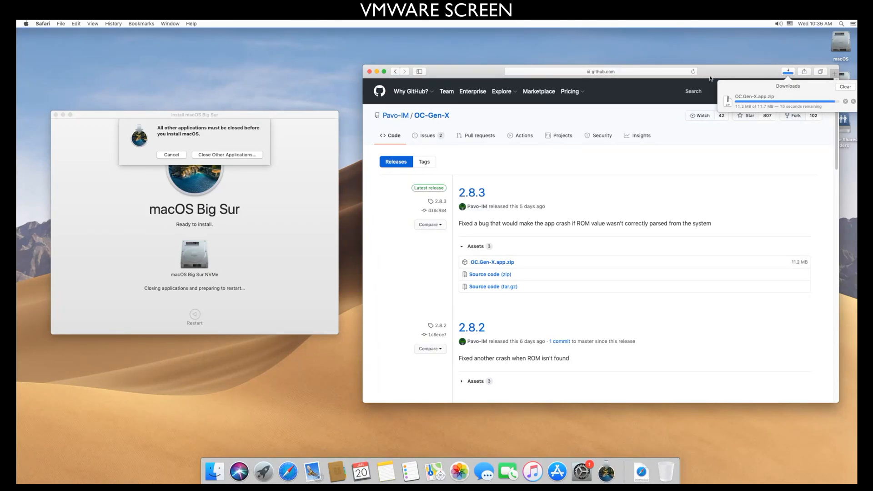
double_click(729, 71)
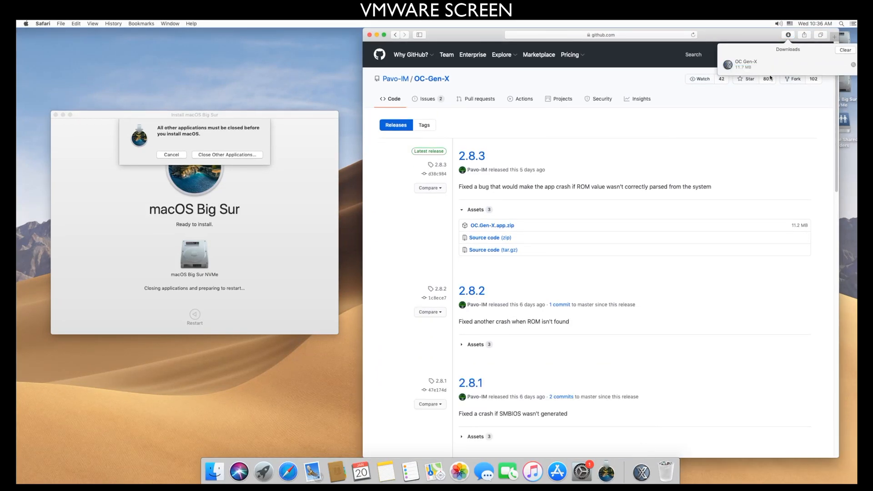
left_click(853, 65)
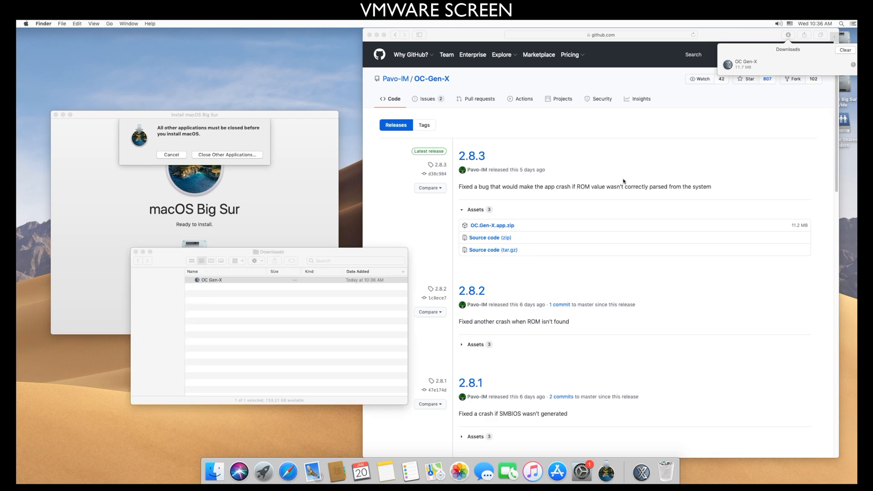
double_click(203, 281)
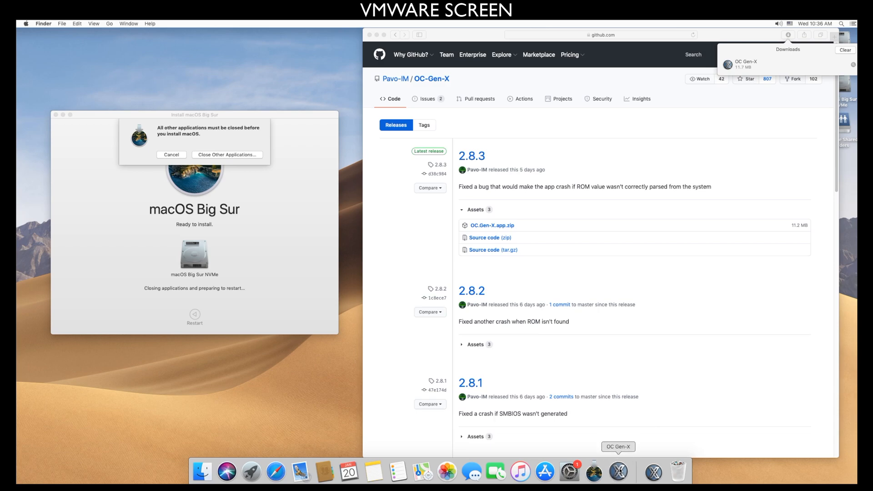
left_click(370, 34)
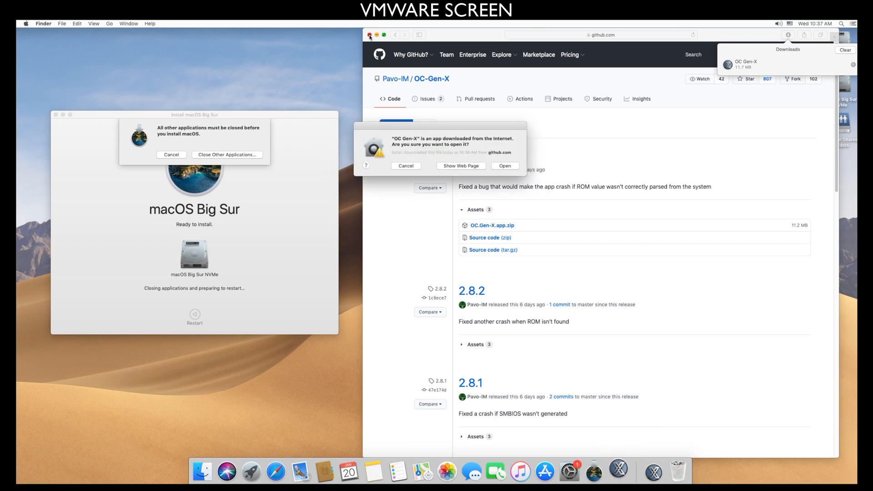
left_click(505, 167)
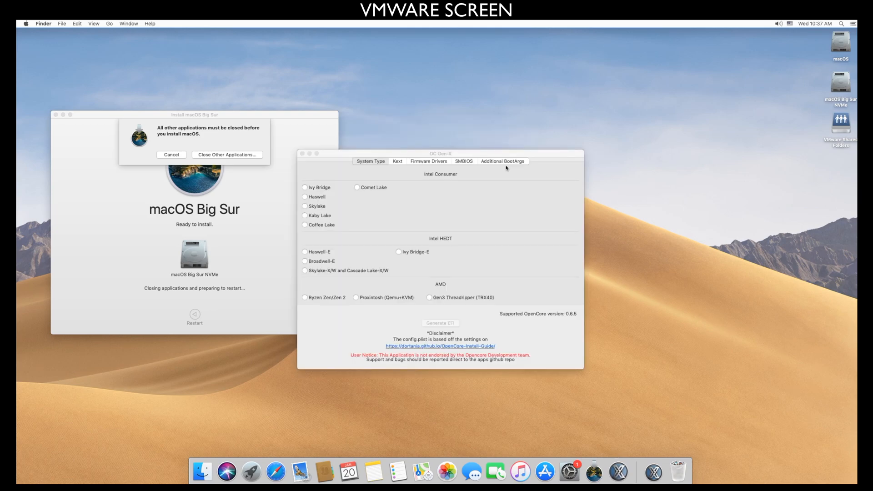
Choose Coffee Lake as the system type and enable the SMCProcessor plugin kext.
left_click(304, 225)
left_click_drag(402, 159, 503, 145)
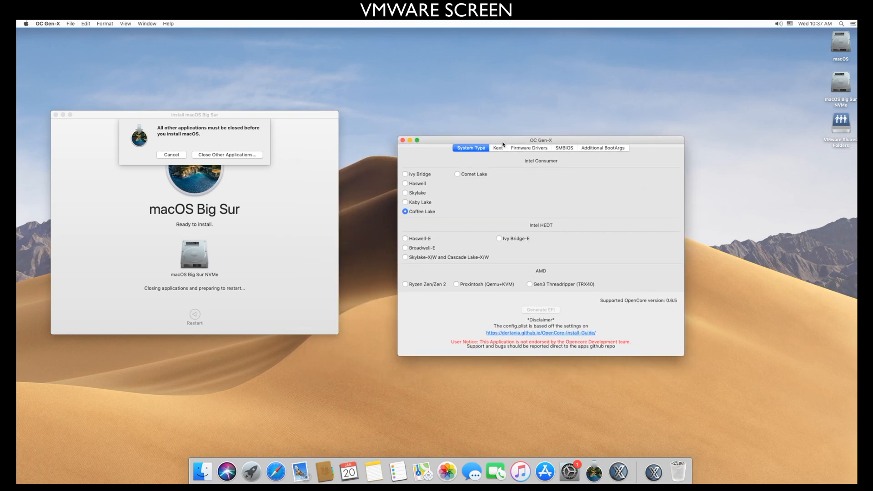
left_click(499, 149)
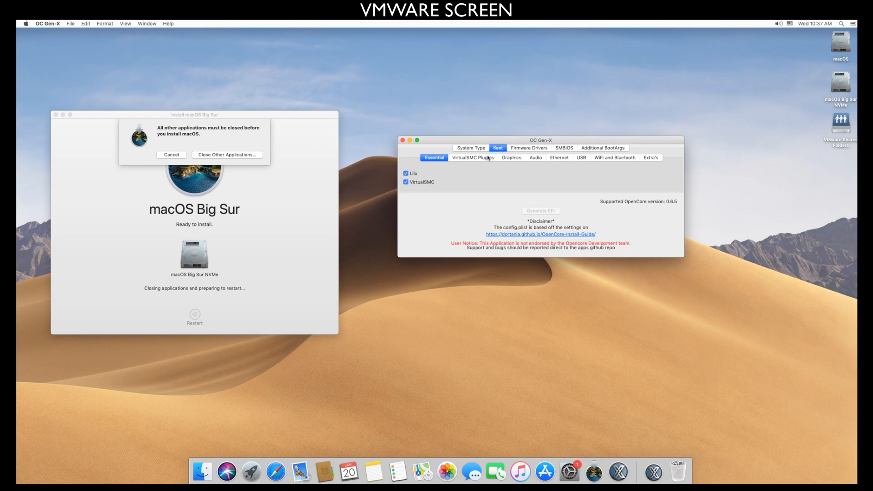
left_click(473, 159)
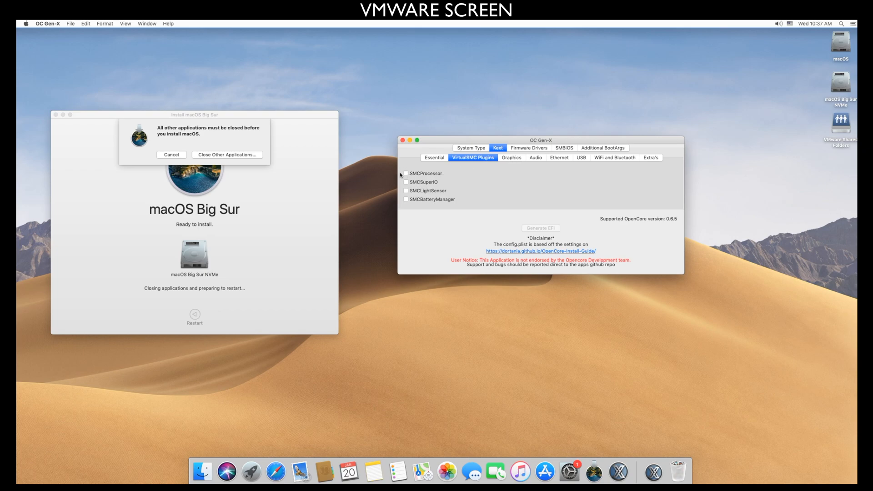
left_click(407, 173)
Enable the WhateverGreen and AGPMInjector graphics kexts, with iMac19,1 as the AGPMInjector SMBIOS and an AMD RX 580 as the dedicated GPU.
left_click(512, 157)
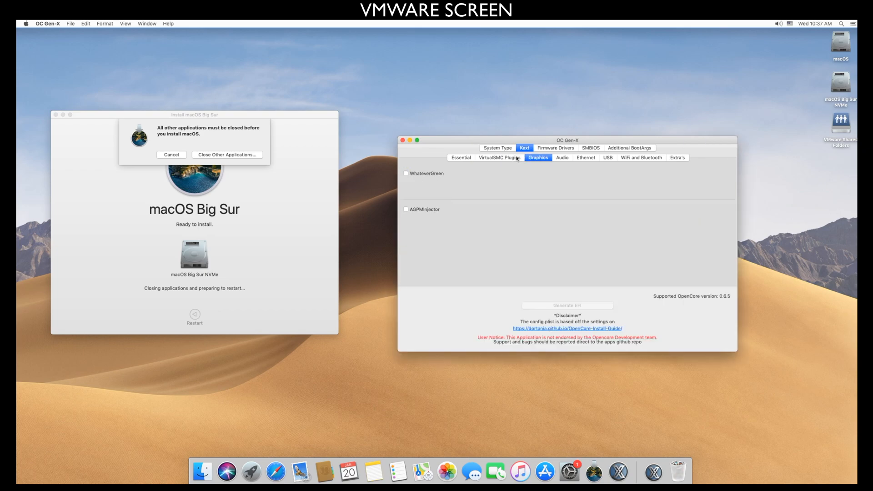
left_click(406, 173)
left_click(406, 210)
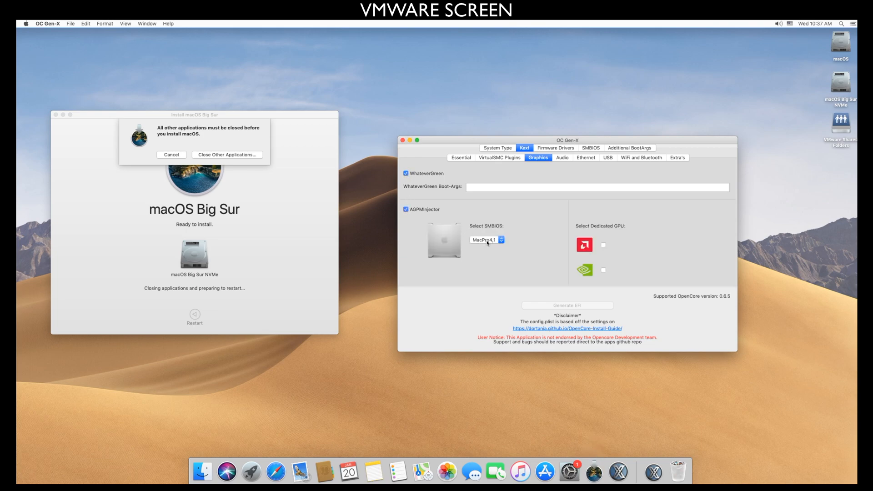
left_click(488, 241)
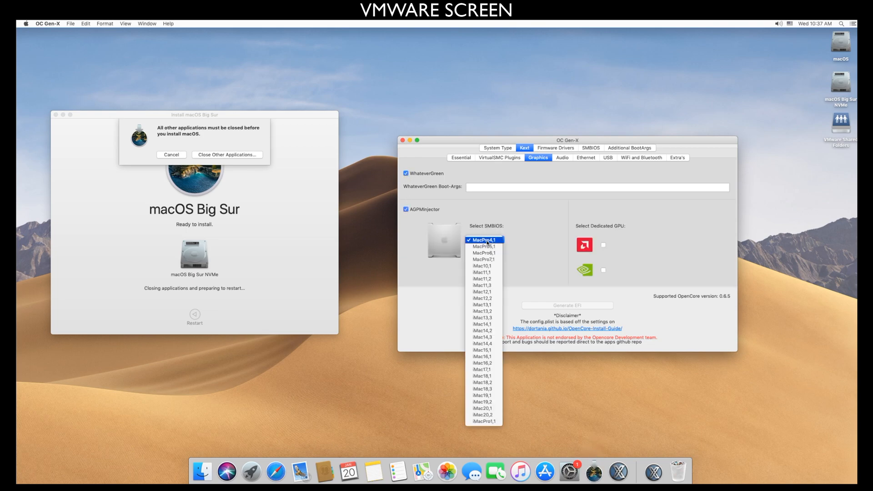
left_click(482, 395)
left_click(603, 245)
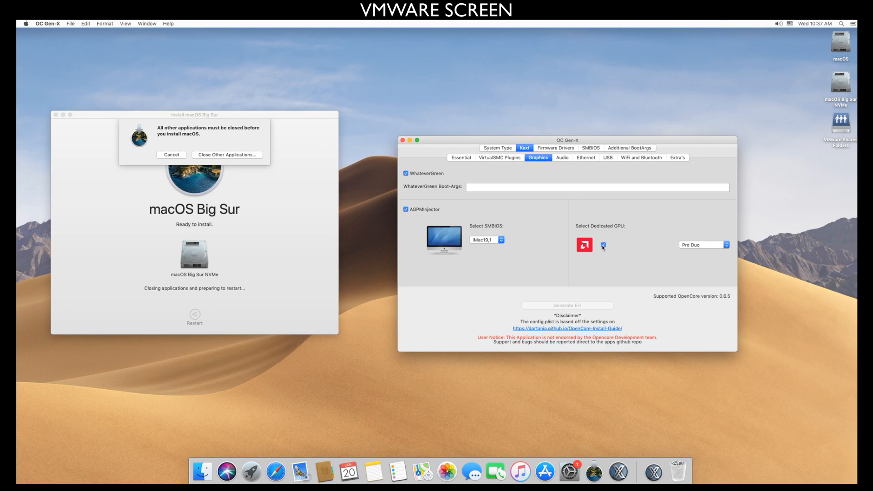
left_click(706, 246)
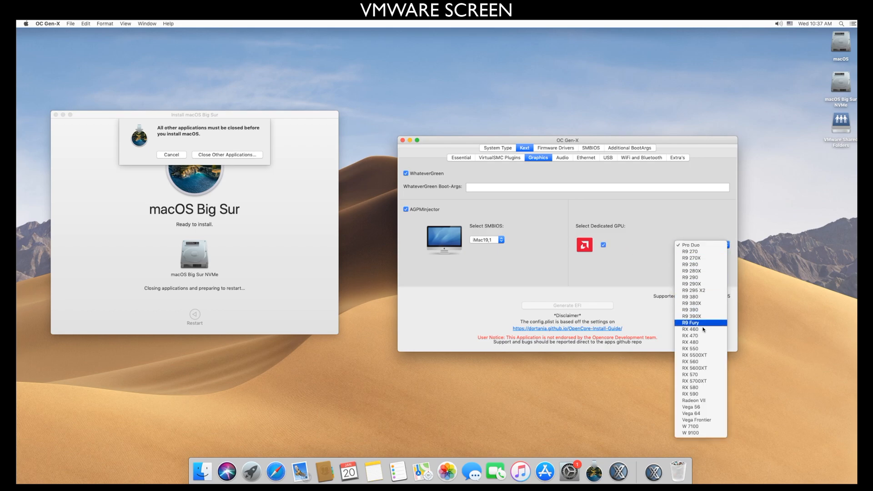
left_click(699, 386)
Enable the AppleALC audio kext with the boot argument alcid=3.
left_click(559, 157)
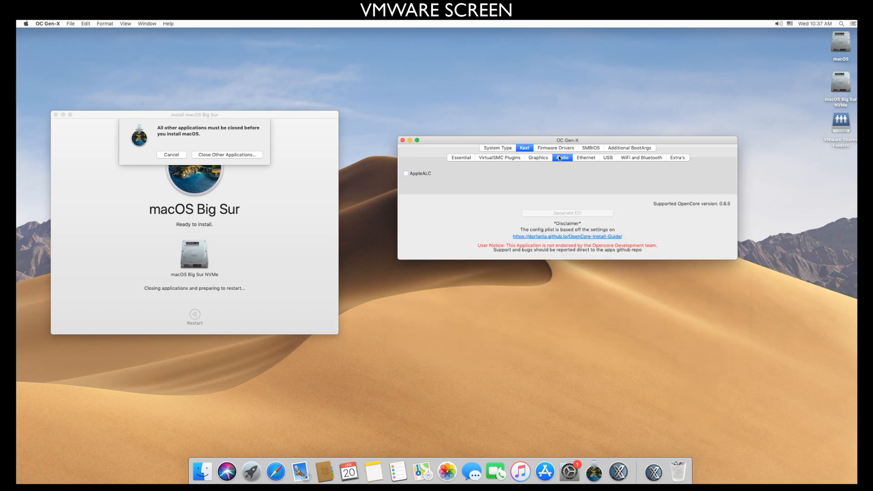
left_click(406, 173)
left_click(469, 184)
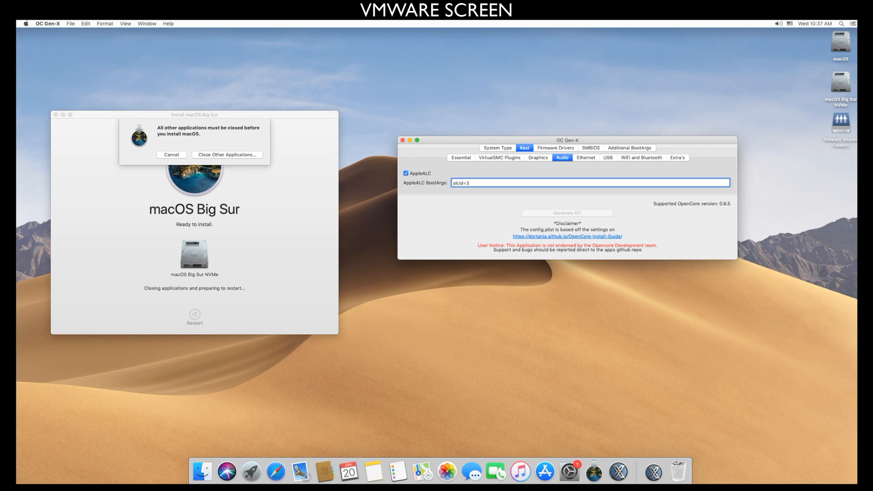
Enable the IntelMausi and RealtekRTL8111 Ethernet kexts and the USBInjectAll kext.
left_click(586, 160)
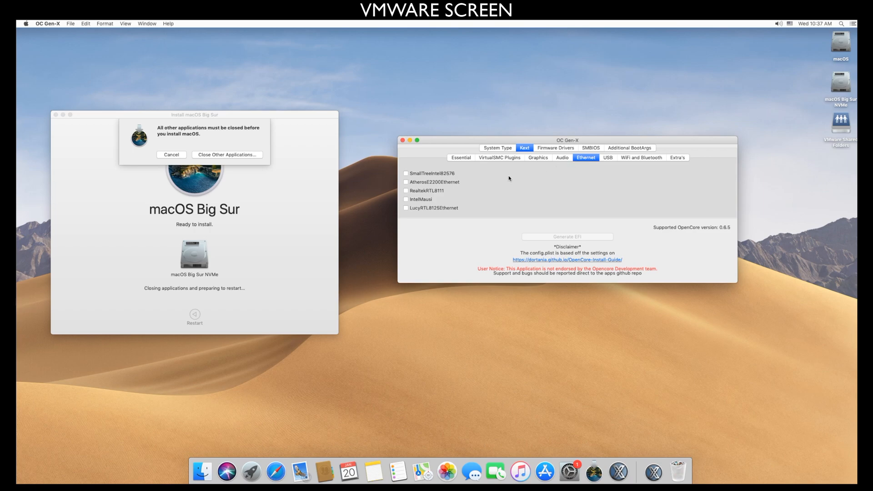
left_click(406, 200)
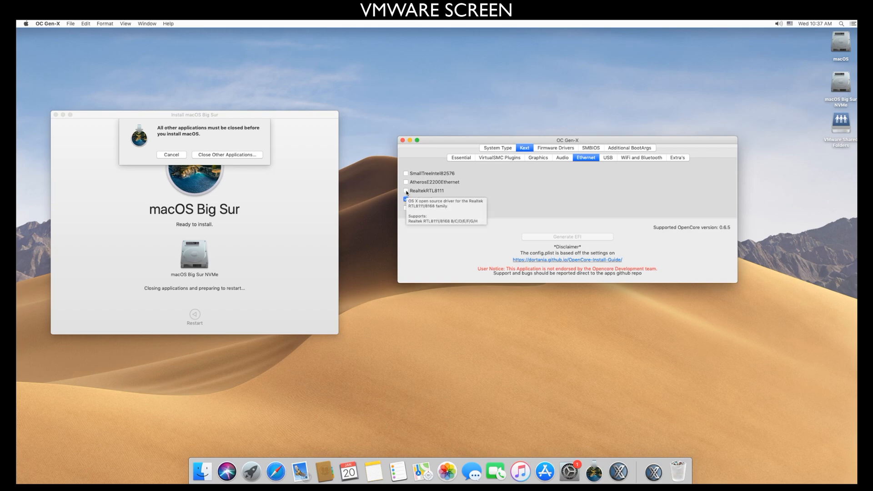
left_click(406, 191)
left_click(608, 158)
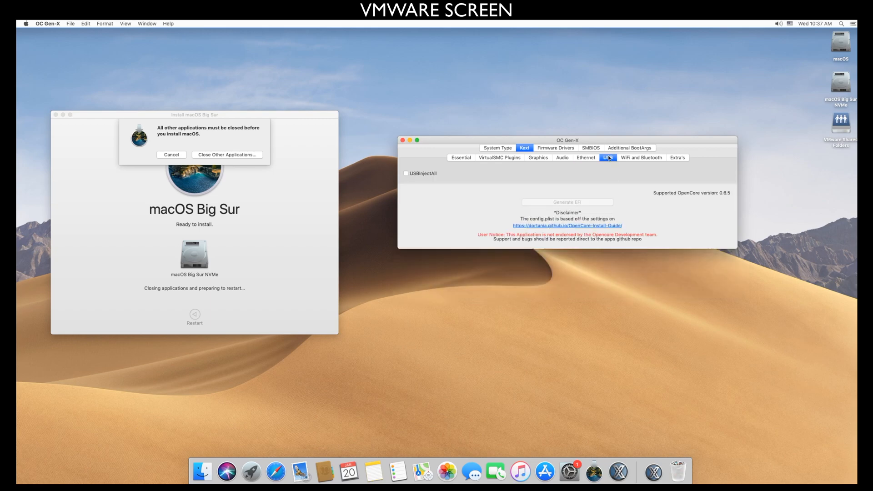
left_click(427, 173)
Review the WiFi and Bluetooth kexts, the extra kexts, and the UEFI and legacy firmware driver options.
left_click(639, 159)
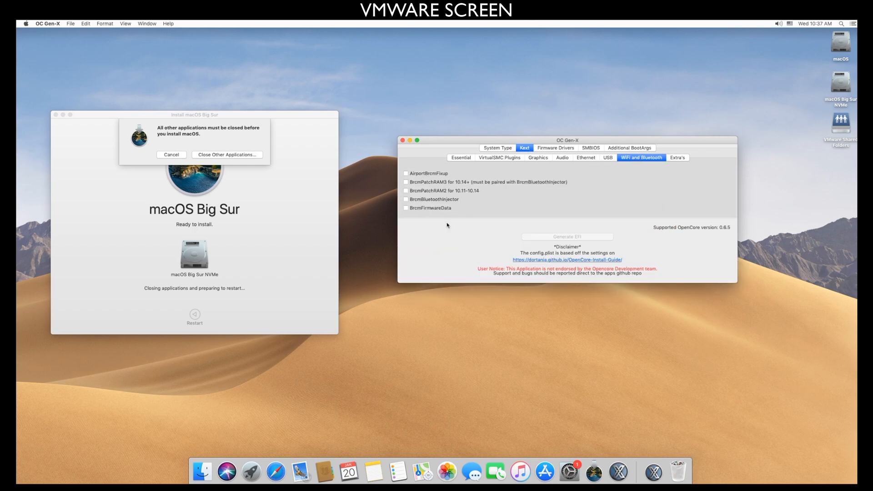
left_click(680, 157)
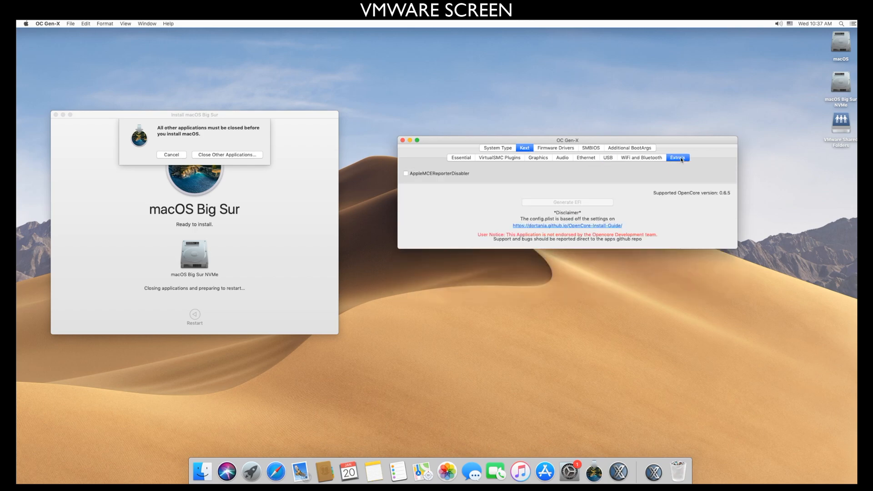
left_click(553, 149)
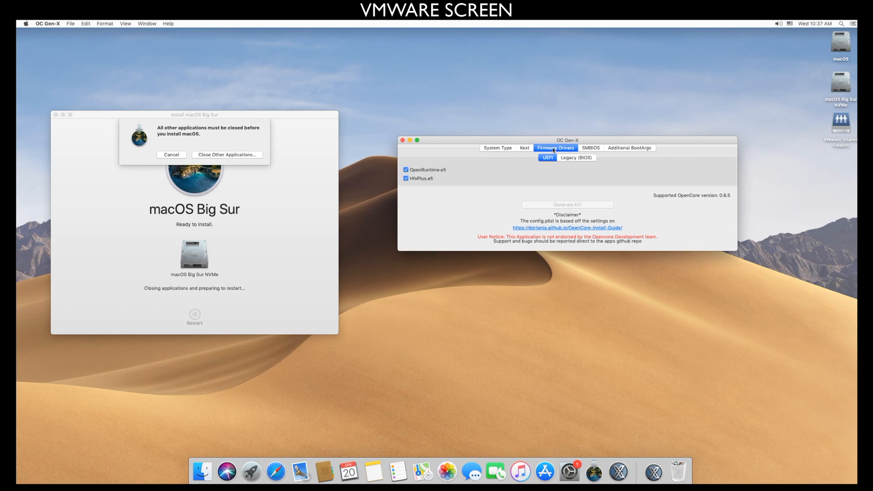
left_click(586, 158)
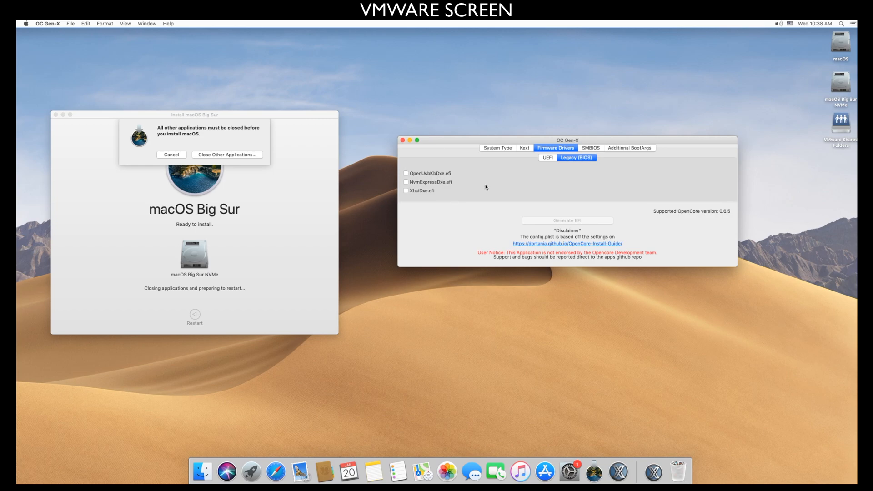
Set the SMBIOS system model to iMac19,1 and generate its serial number, MLB, SmUUID and ROM values several times.
left_click(593, 148)
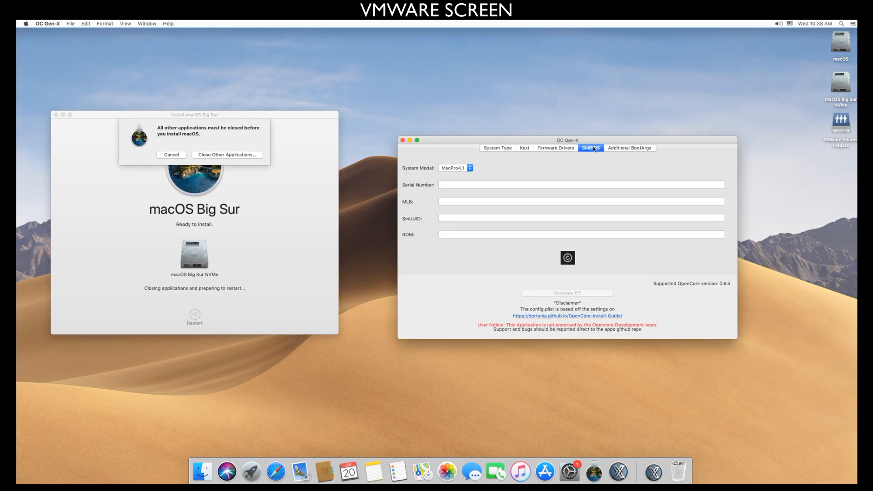
left_click(469, 169)
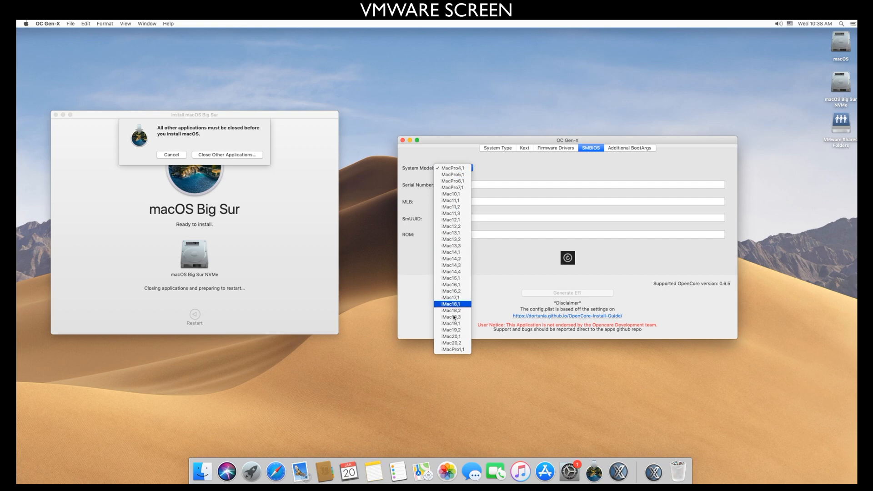
left_click(451, 323)
left_click(568, 258)
left_click(567, 259)
left_click(567, 258)
left_click(568, 258)
left_click(568, 258)
left_click(567, 258)
left_click(567, 259)
left_click(567, 259)
Add the boot argument -v, generate the EFI folder, and close OC Gen-X.
left_click(633, 148)
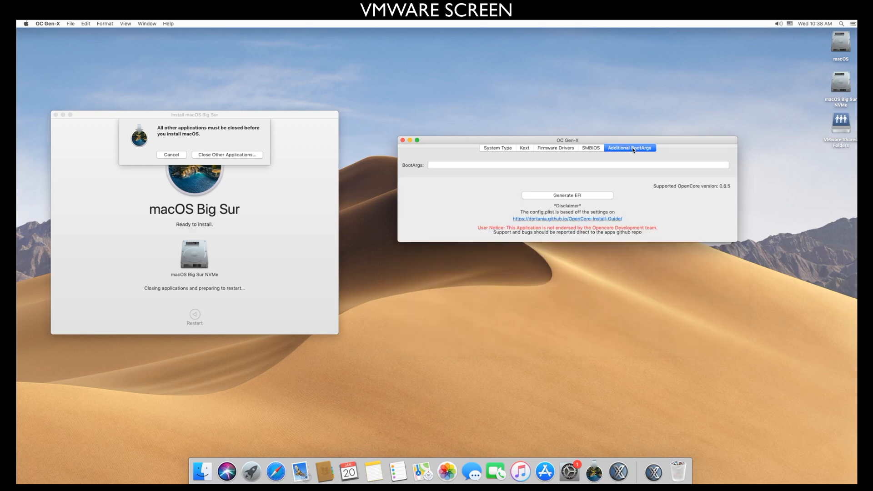
left_click(606, 164)
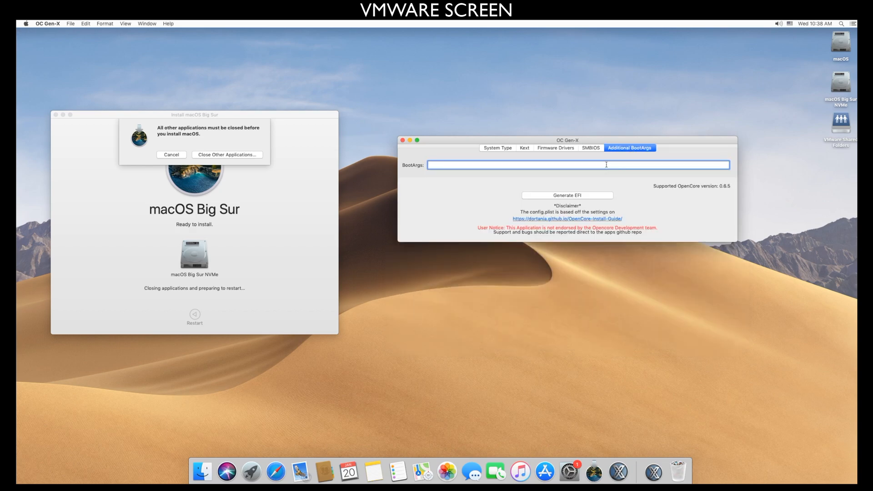
type("-v")
left_click(571, 196)
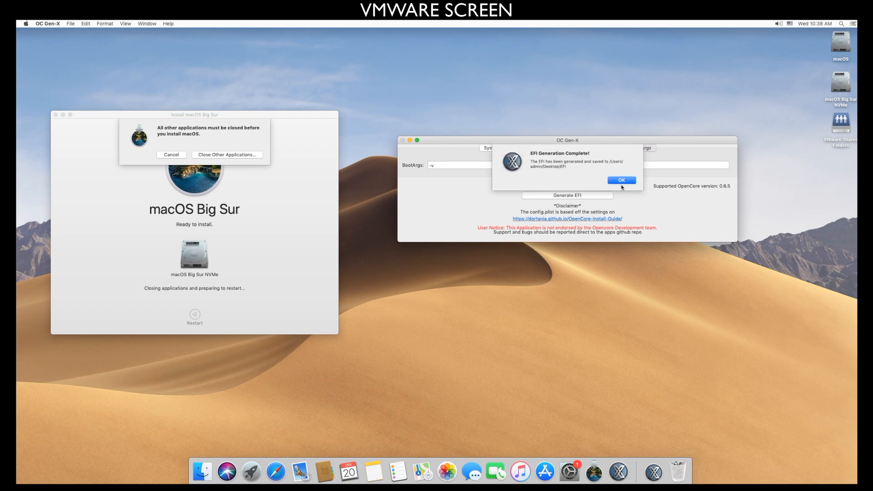
left_click(618, 177)
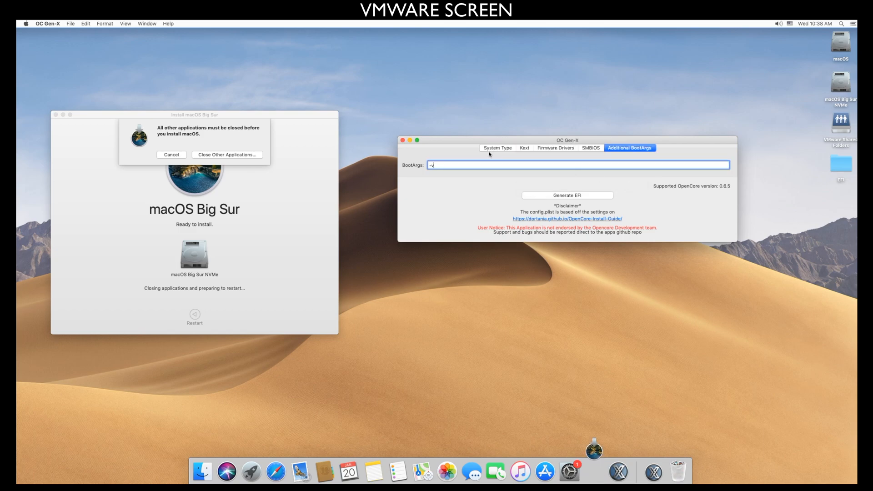
left_click(402, 140)
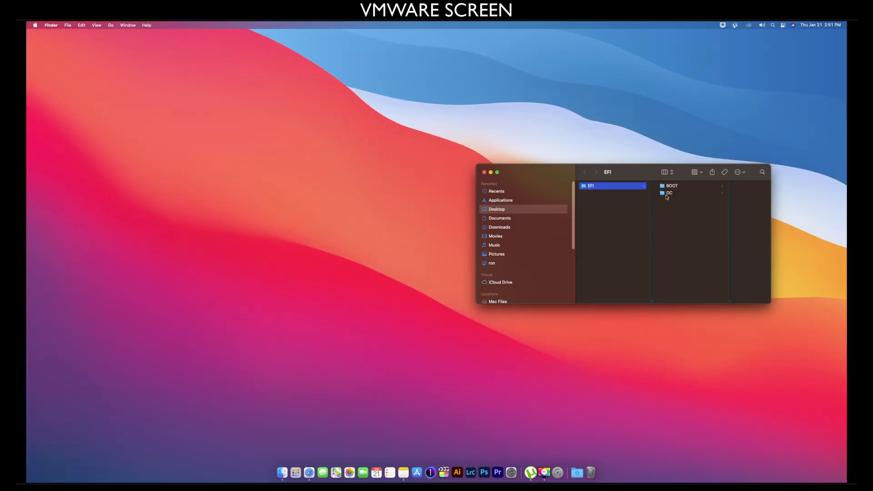
Browse the OC folder inside the desktop EFI folder to ACPI and move the Finder window aside.
left_click(668, 194)
left_click(704, 186)
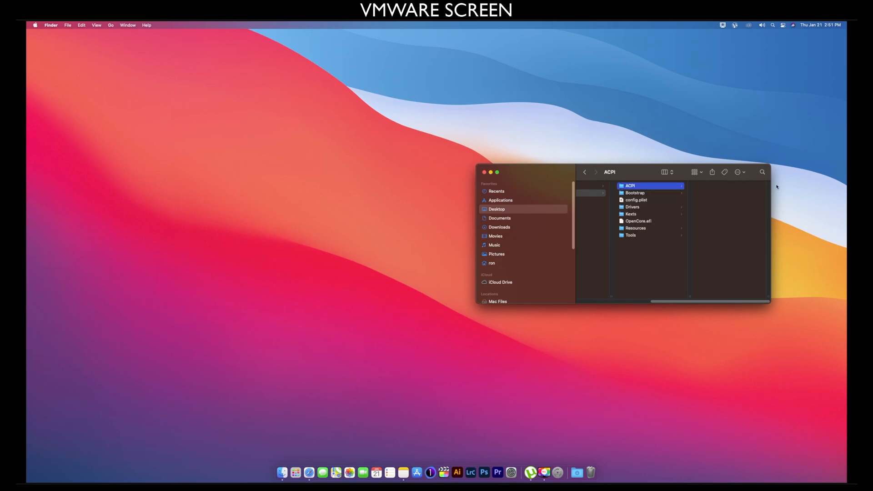
left_click_drag(650, 177, 706, 102)
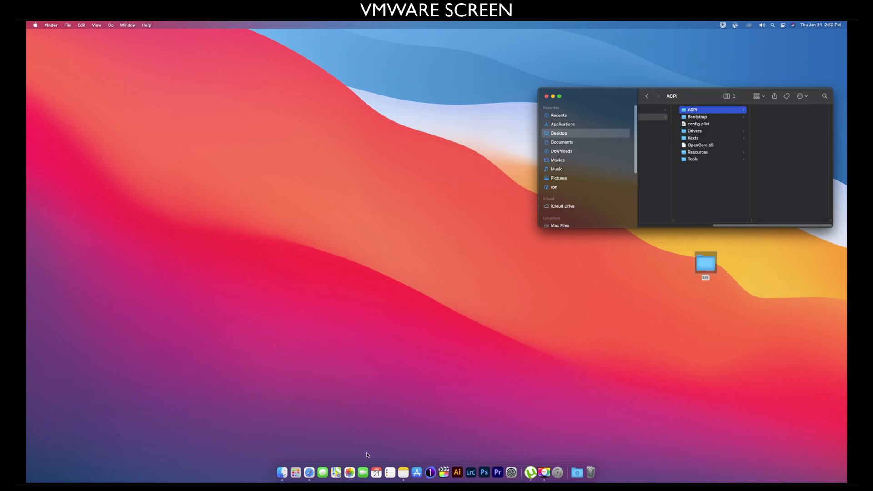
Switch to Safari, search the web for "opencore coffeelake" and open Dortania's Desktop Coffee Lake guide.
left_click(309, 472)
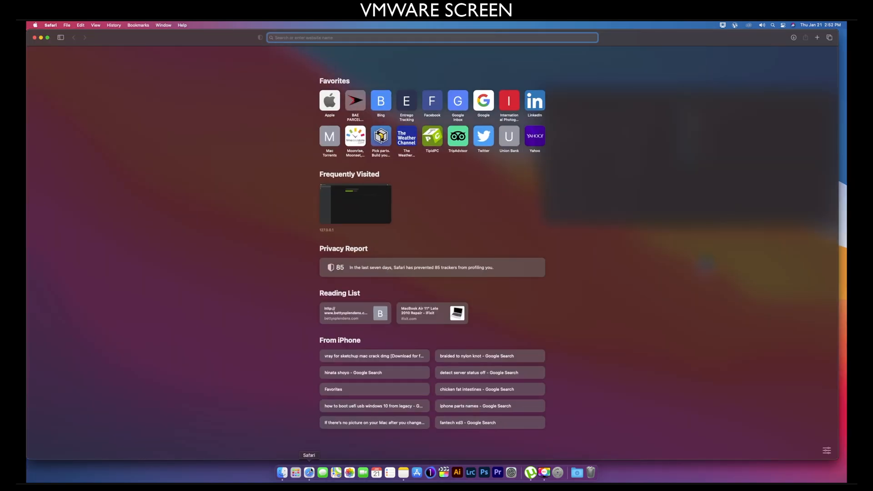
type("ope")
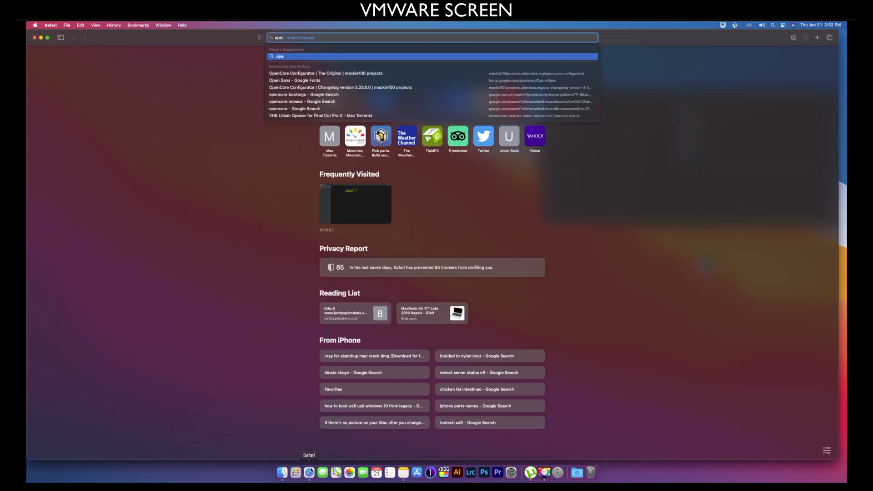
type("ncore")
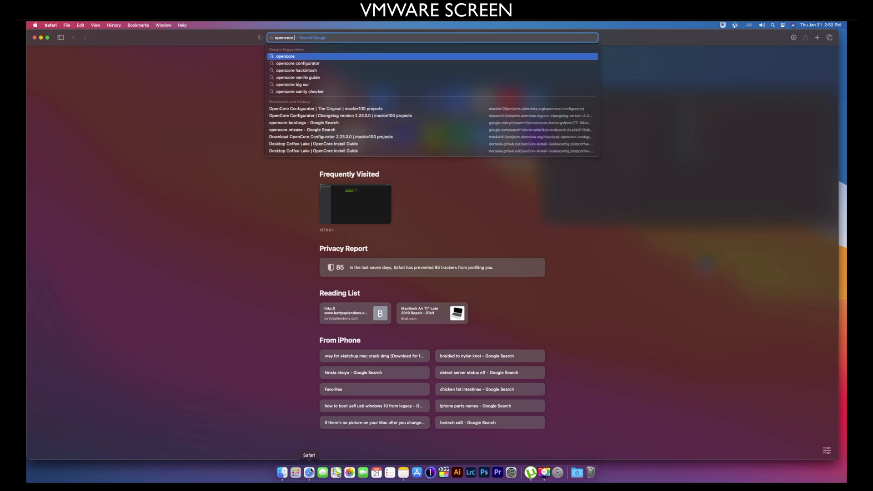
type(" coffeelake")
key("Return")
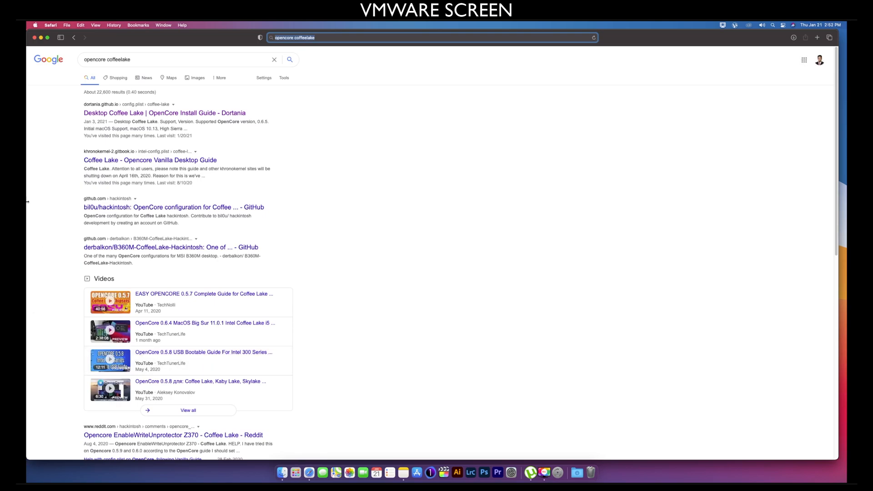
left_click(192, 113)
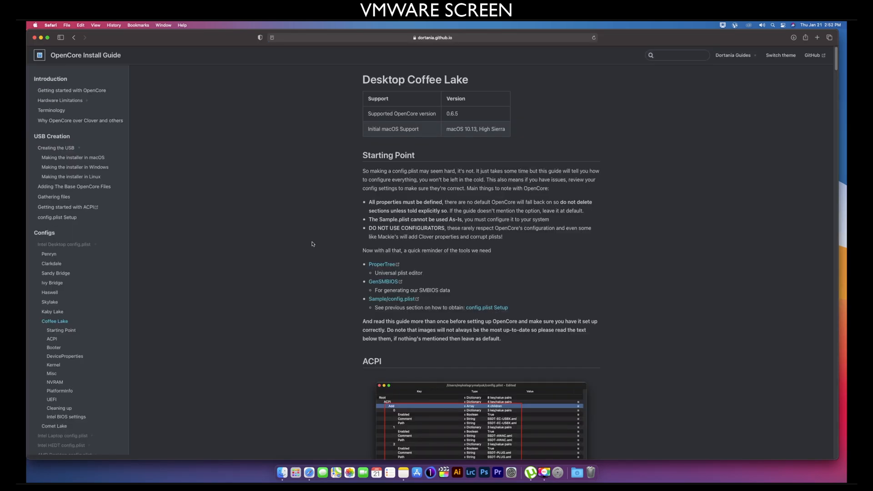
Open the Getting Started With ACPI guide from the SSDT-PLUG entry in the required SSDTs, and continue to its Choosing the SSDTs page.
scroll(593, 326, "down", 10)
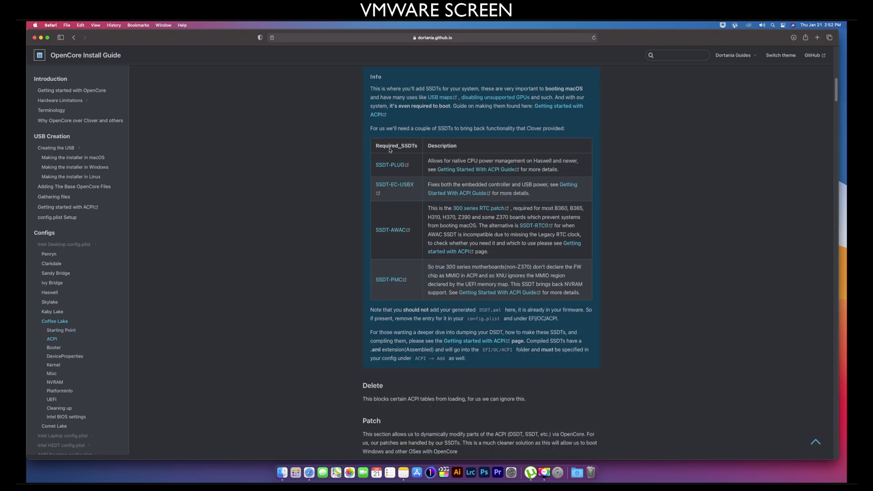
scroll(389, 209, "up", 1)
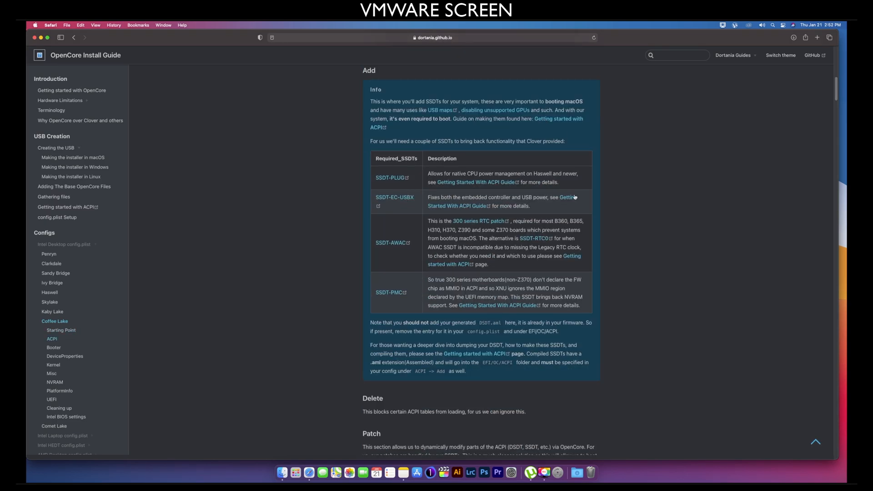
left_click(478, 182)
scroll(444, 151, "down", 10)
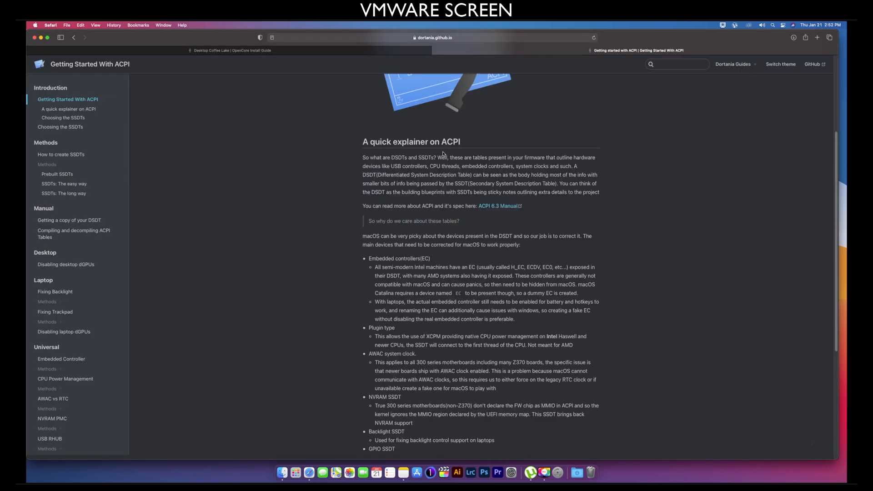
left_click(578, 436)
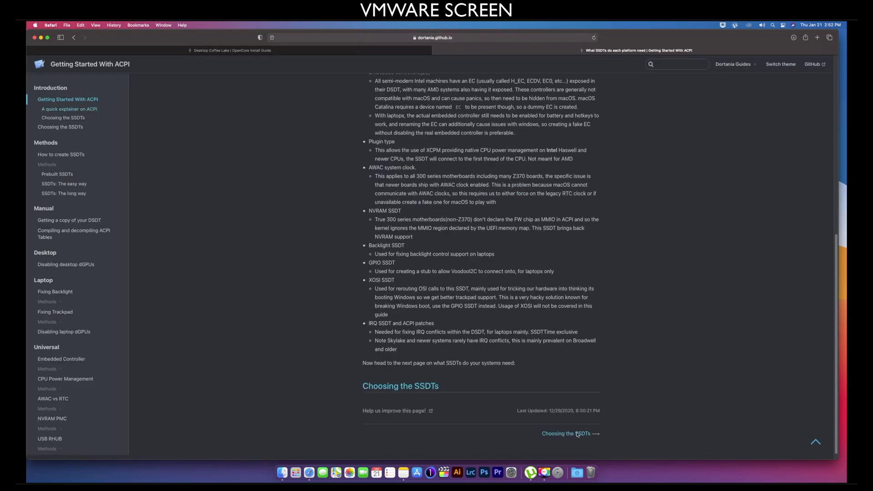
Review which SSDTs each platform needs in the Desktop, High End Desktop and Laptop tables.
left_click_drag(343, 184, 399, 425)
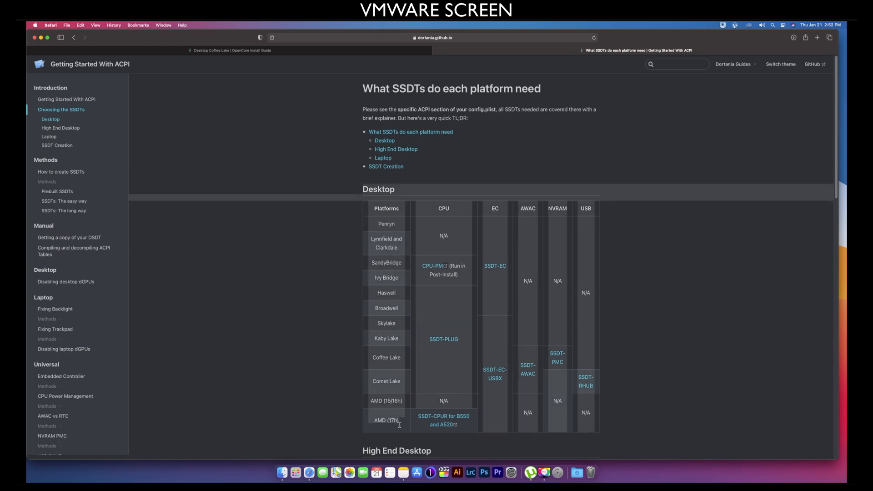
left_click(258, 331)
scroll(257, 331, "down", 5)
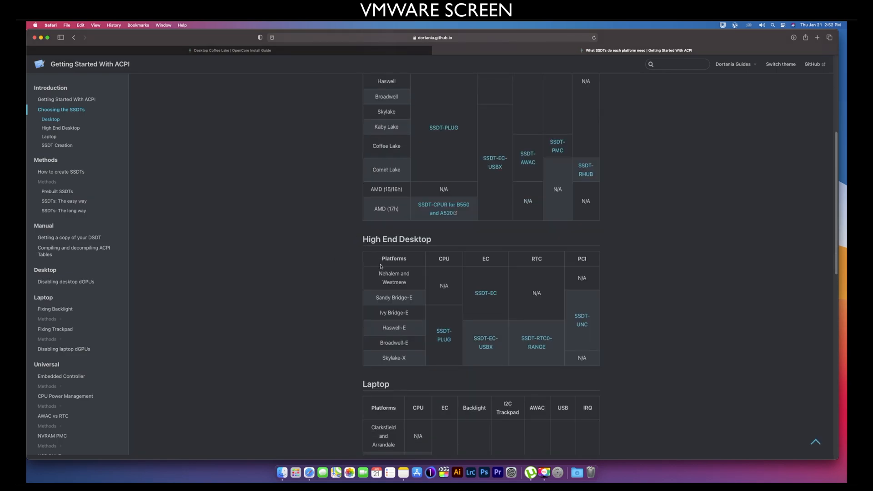
scroll(250, 345, "down", 5)
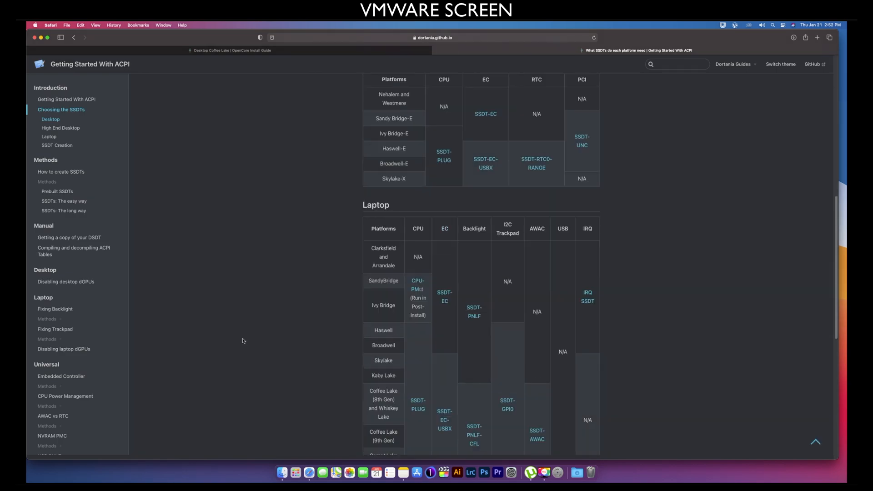
scroll(394, 231, "down", 1)
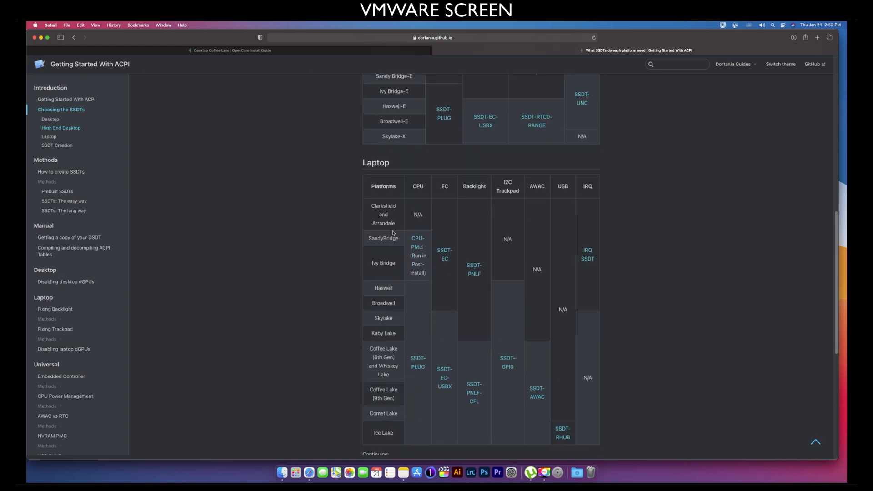
scroll(391, 392, "up", 10)
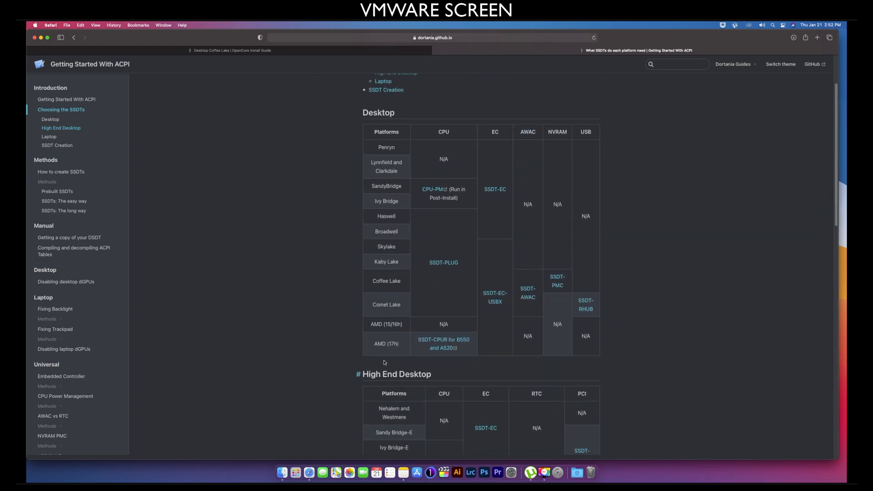
Open the Coffee Lake desktop links SSDT-PLUG, SSDT-EC-USBX, SSDT-AWAC and SSDT-PMC in separate new tabs.
right_click(450, 265)
left_click(460, 265)
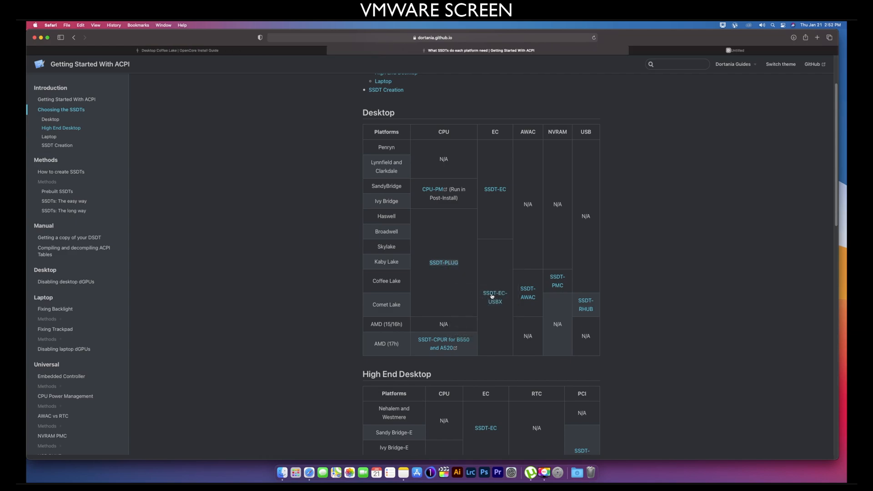
right_click(492, 298)
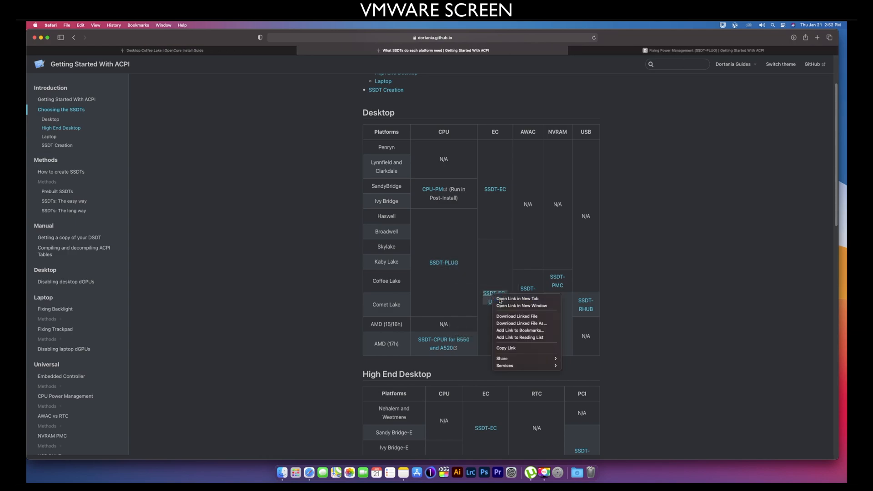
left_click(505, 297)
right_click(528, 292)
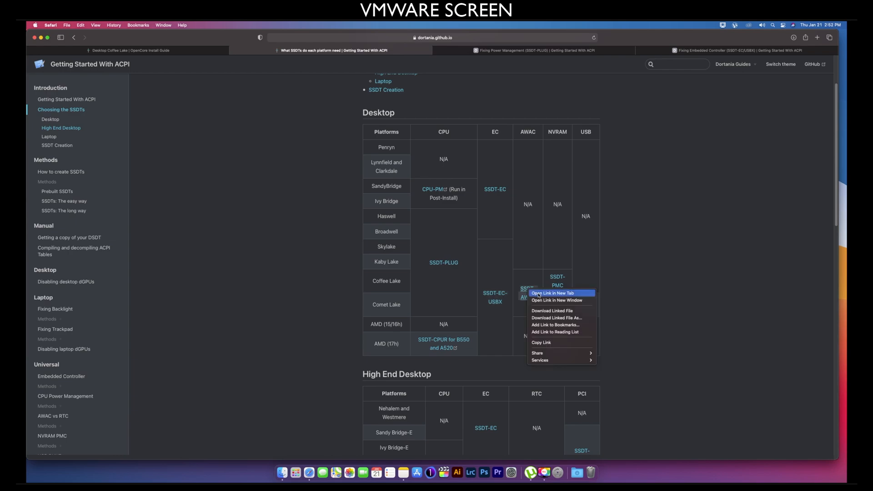
left_click(539, 295)
right_click(557, 280)
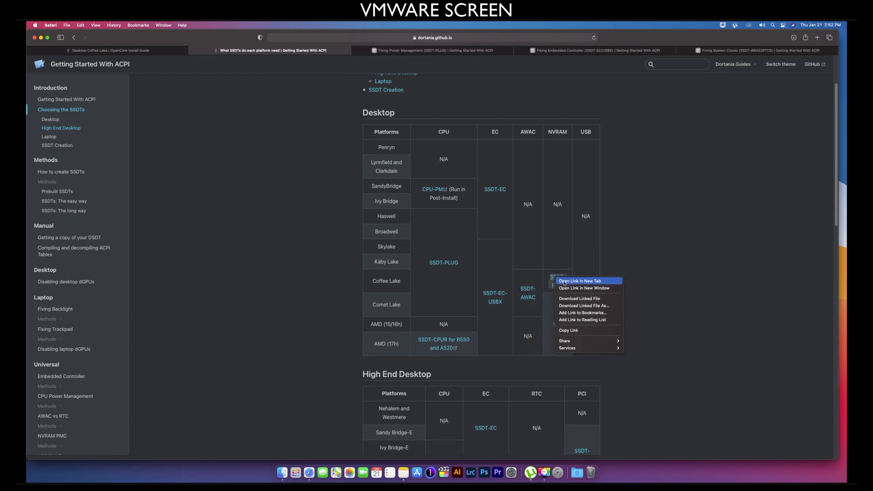
left_click(565, 282)
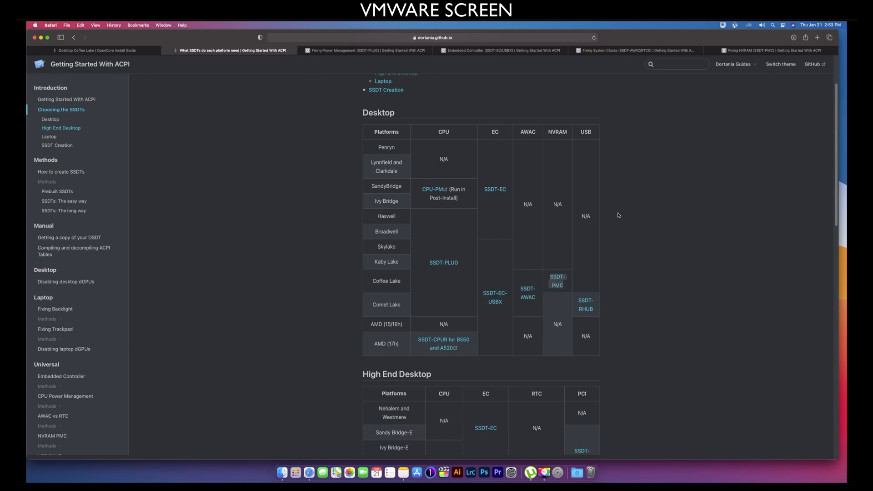
Download the prebuilt SSDT-PLUG-DRTNIA.aml from the Fixing Power Management guide and move it from Downloads to the desktop.
left_click(335, 51)
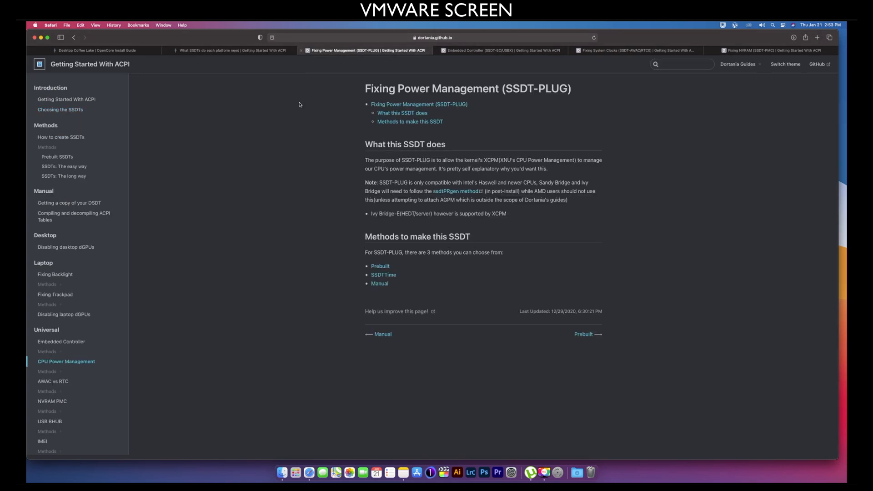
left_click(381, 267)
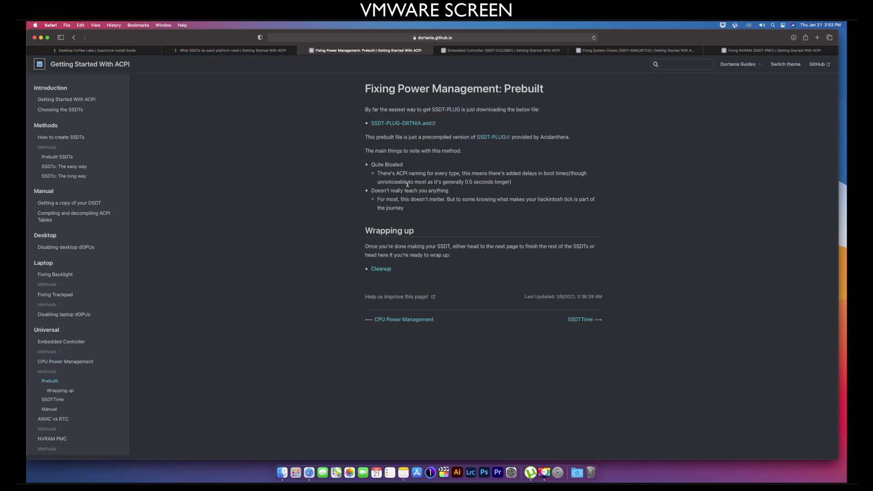
left_click(404, 124)
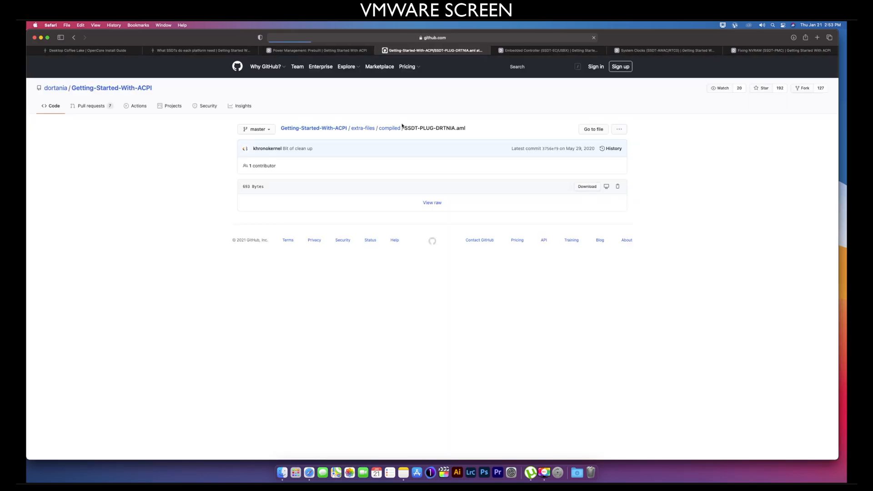
left_click(587, 187)
left_click(577, 472)
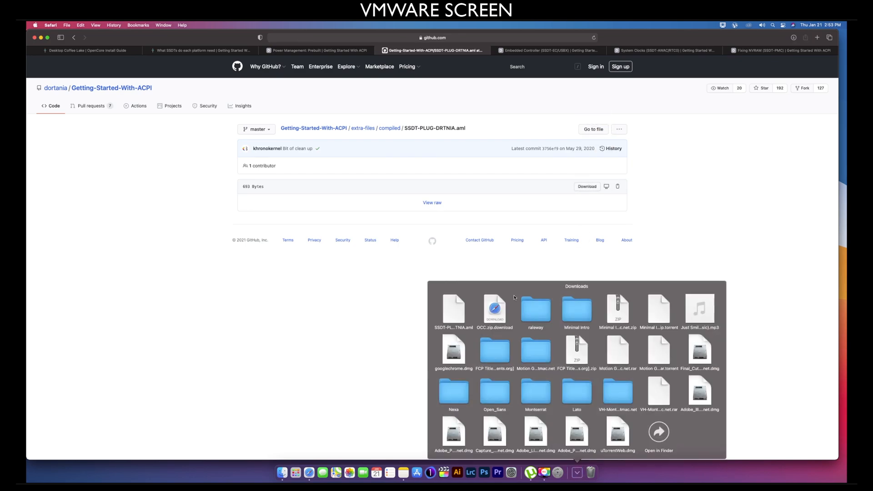
left_click_drag(455, 313, 716, 473)
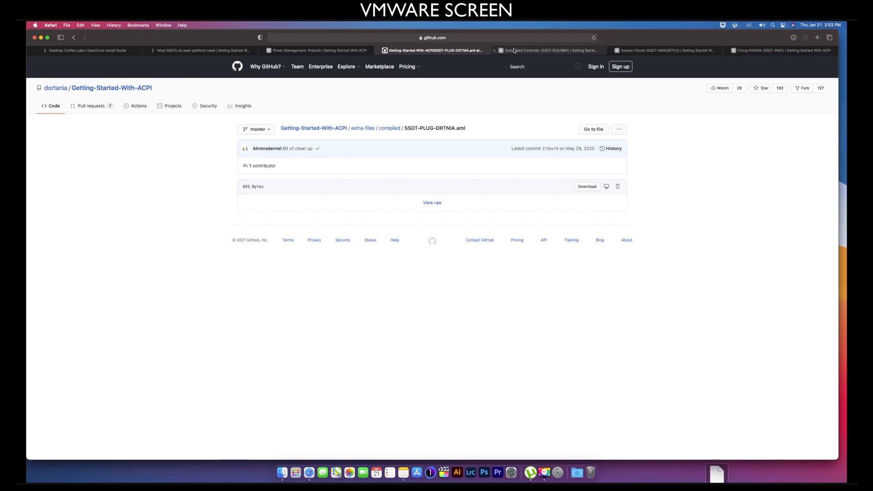
Close the two SSDT-PLUG tabs and open the Prebuilt method of the Fixing Embedded Controller (SSDT-EC/USBX) guide.
left_click(317, 51)
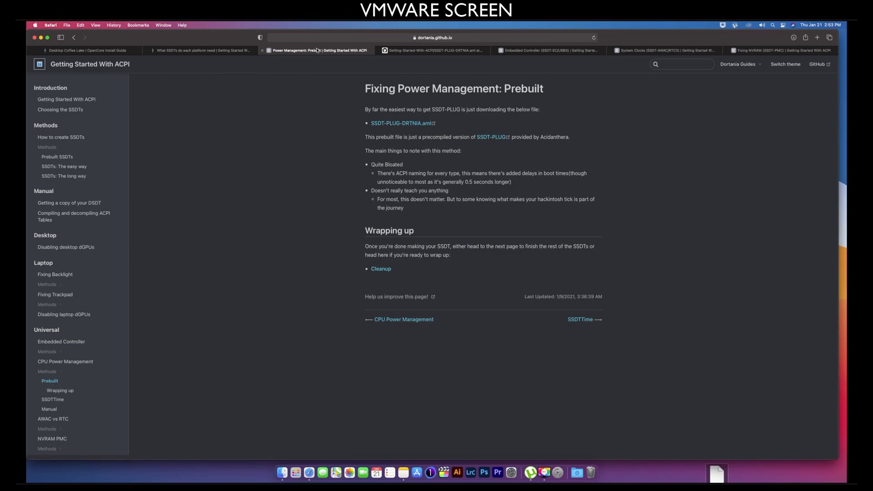
key("super+w")
key("super+w")
key("ctrl+Tab")
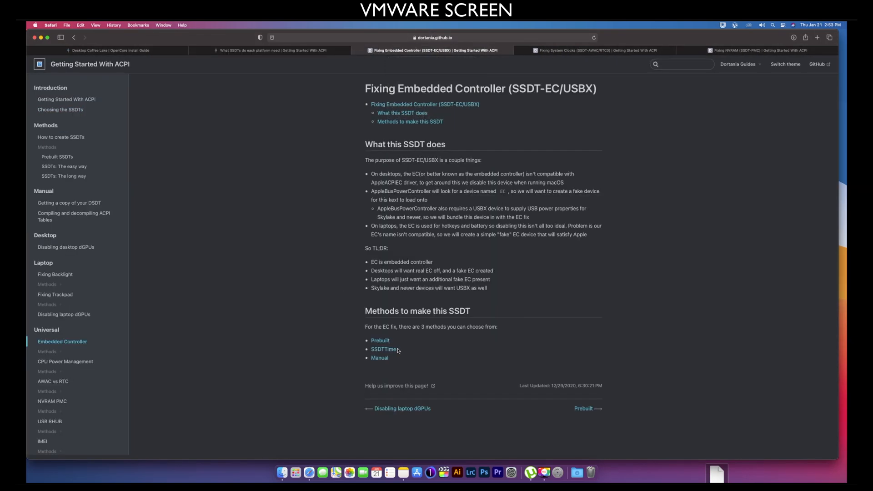
triple_click(377, 87)
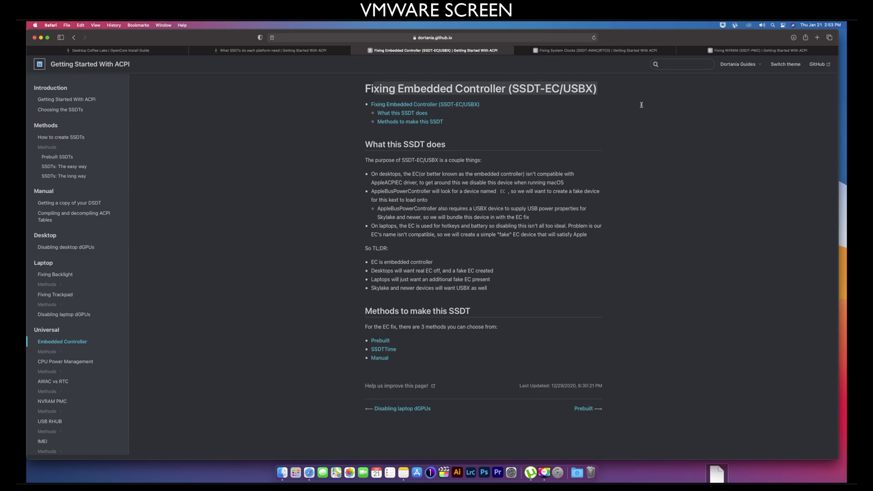
double_click(578, 89)
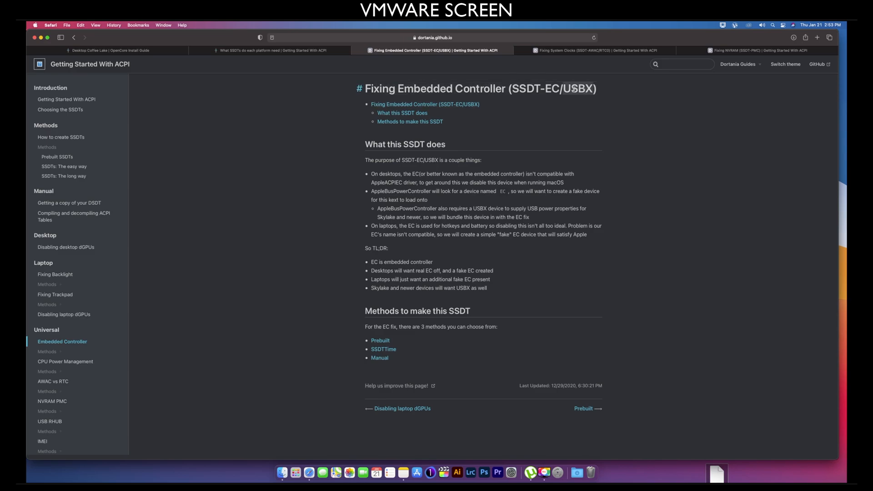
left_click(381, 341)
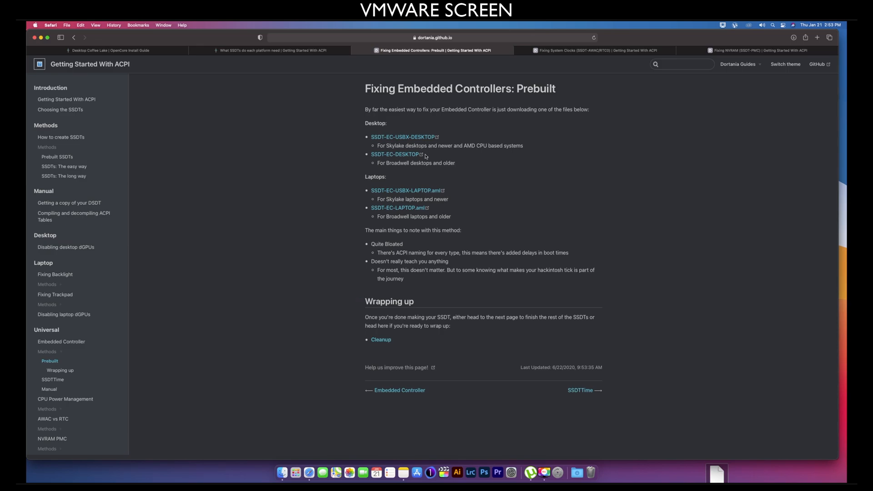
Examine which prebuilt embedded controller SSDT applies to Skylake and newer or Broadwell and older desktops and laptops.
left_click_drag(383, 145, 459, 146)
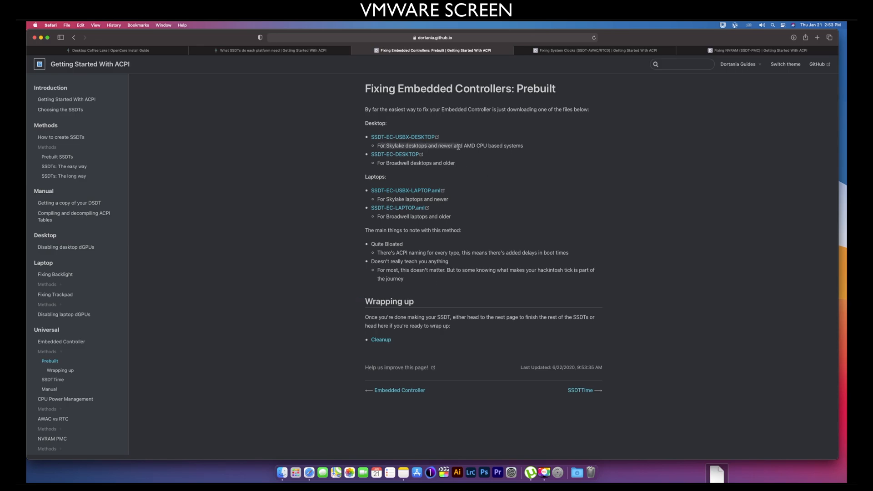
left_click_drag(386, 161, 445, 164)
left_click_drag(386, 199, 436, 202)
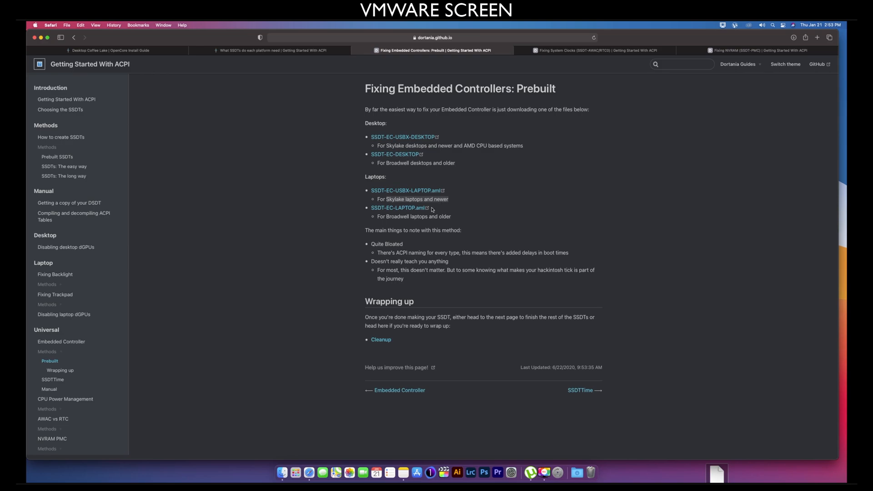
left_click_drag(386, 217, 451, 217)
left_click_drag(386, 146, 477, 147)
left_click(410, 143)
Download SSDT-EC-USBX-DESKTOP.aml, move it from Downloads to the desktop, and close the embedded controller tabs.
left_click(400, 137)
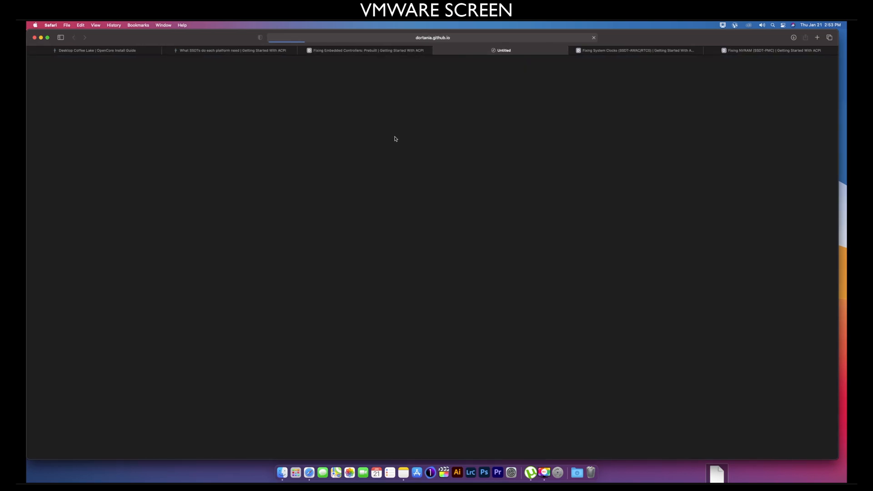
left_click(585, 187)
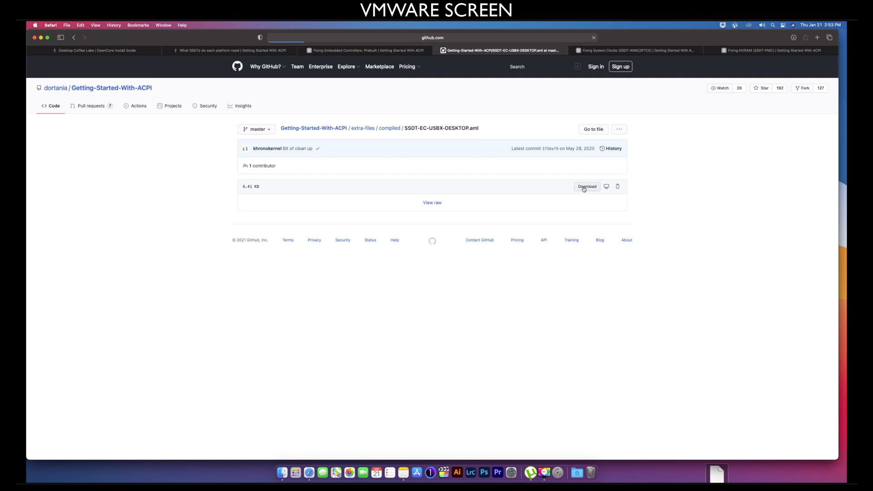
left_click(577, 473)
left_click_drag(450, 311, 657, 472)
left_click(441, 51)
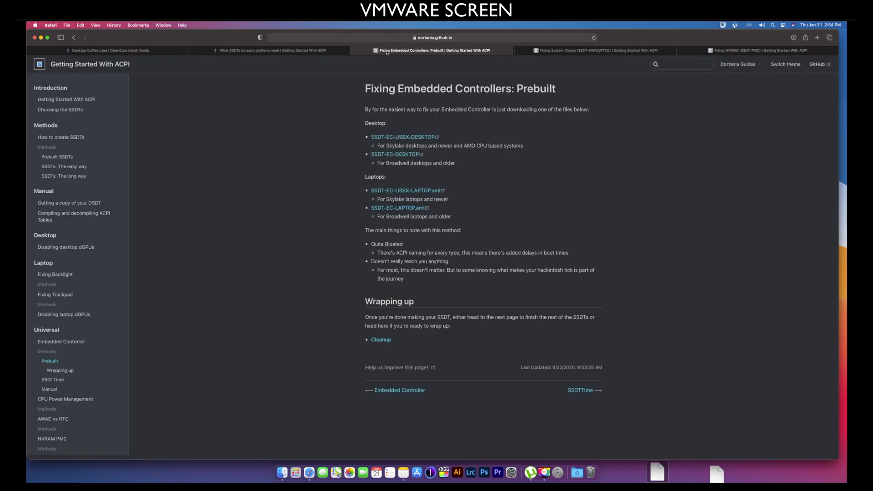
left_click(355, 51)
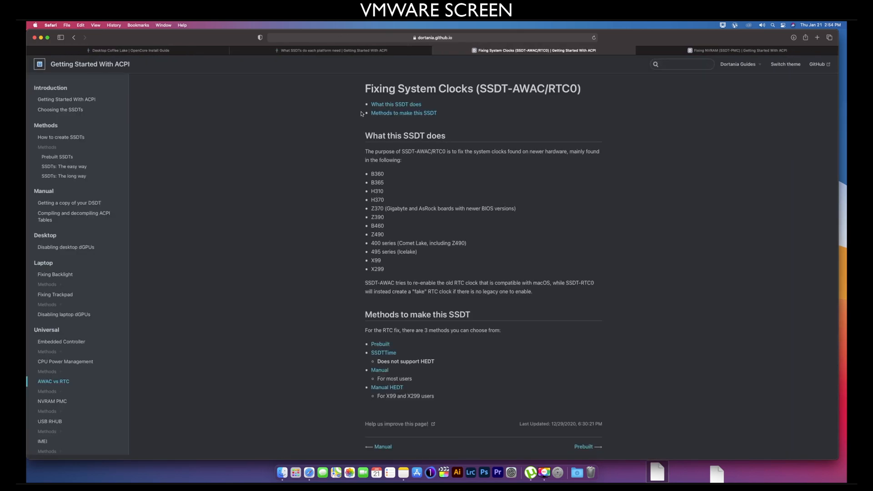
Open the Prebuilt method of the Fixing System Clocks (SSDT-AWAC/RTC0) guide.
left_click_drag(491, 89, 576, 93)
left_click(570, 99)
scroll(449, 191, "down", 1)
left_click(381, 332)
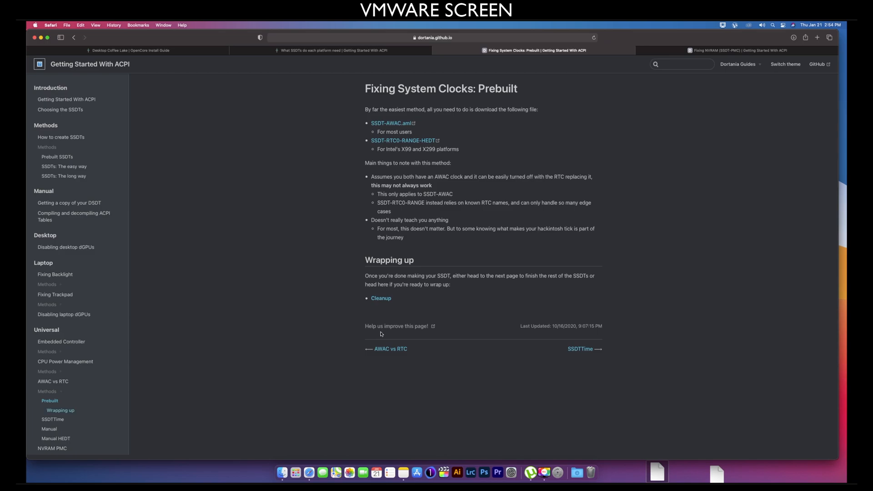
Download the prebuilt SSDT-AWAC.aml meant for most users and move it from Downloads to the desktop.
left_click_drag(390, 132, 460, 152)
left_click(429, 127)
left_click(392, 123)
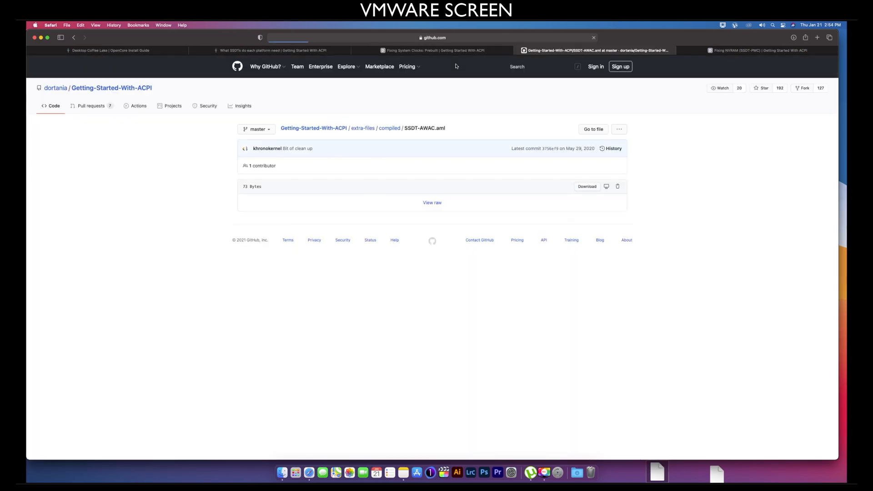
left_click(593, 186)
left_click(577, 473)
left_click_drag(454, 316, 745, 473)
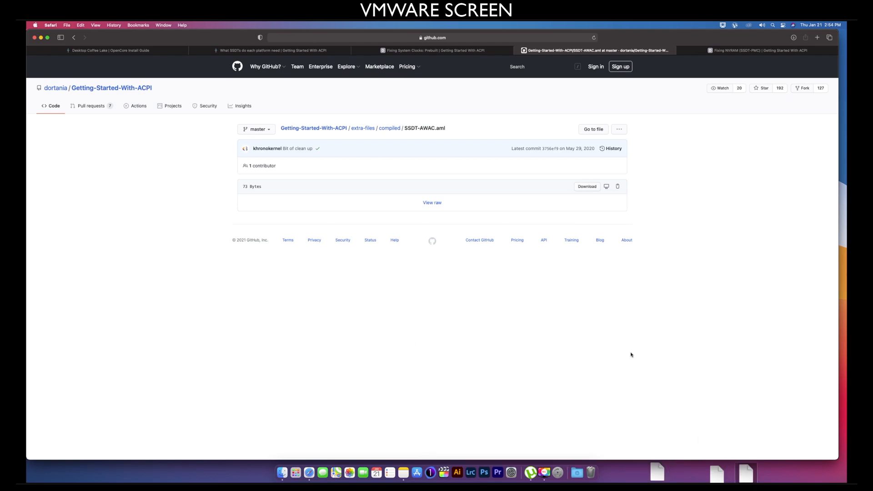
Close the SSDT-AWAC.aml download tab and open the Prebuilt method of the Fixing NVRAM (SSDT-PMC) guide.
left_click(518, 51)
left_click(528, 51)
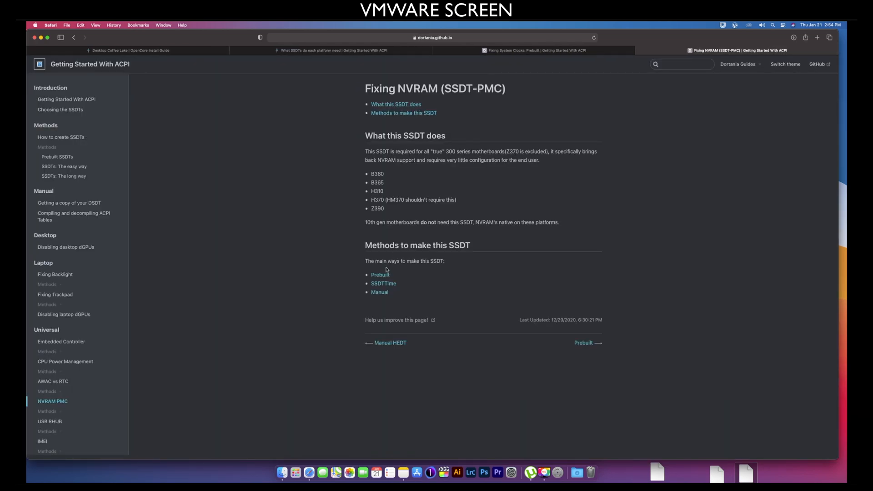
left_click_drag(445, 89, 528, 97)
left_click(512, 209)
left_click(381, 275)
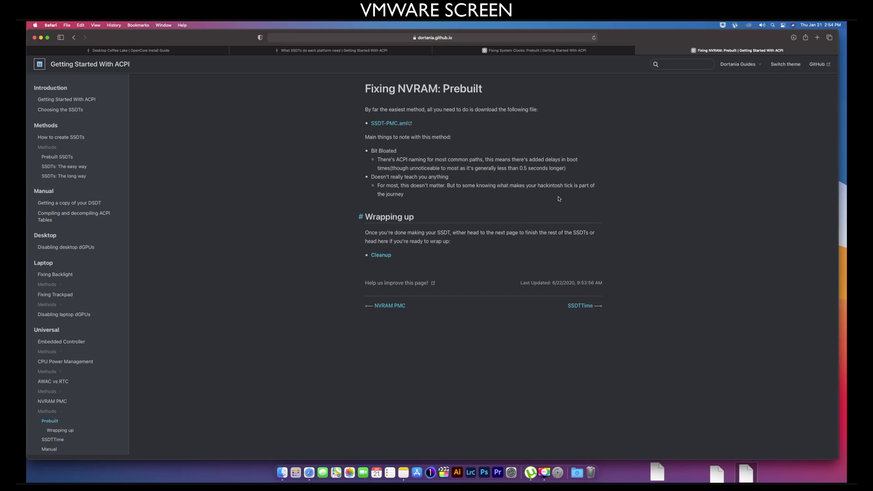
Download the prebuilt SSDT-PMC.aml from the guide and move it from Downloads to the desktop.
left_click(390, 123)
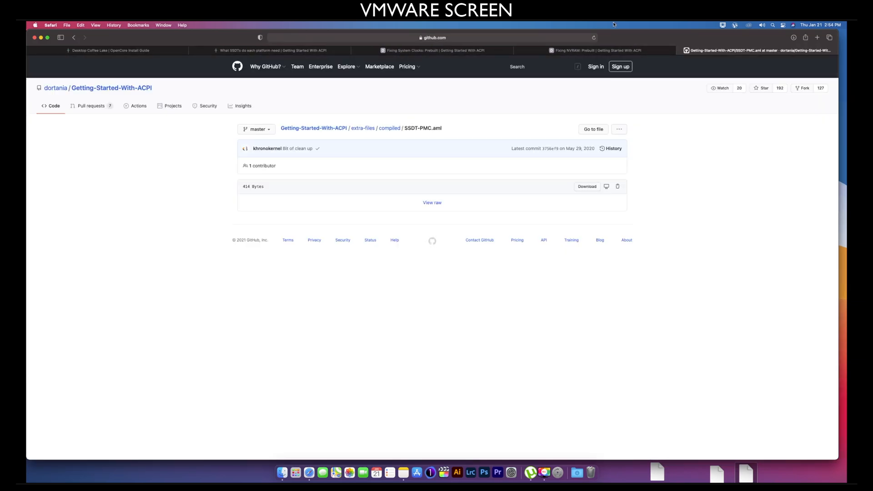
left_click(586, 187)
left_click(577, 472)
left_click(455, 309)
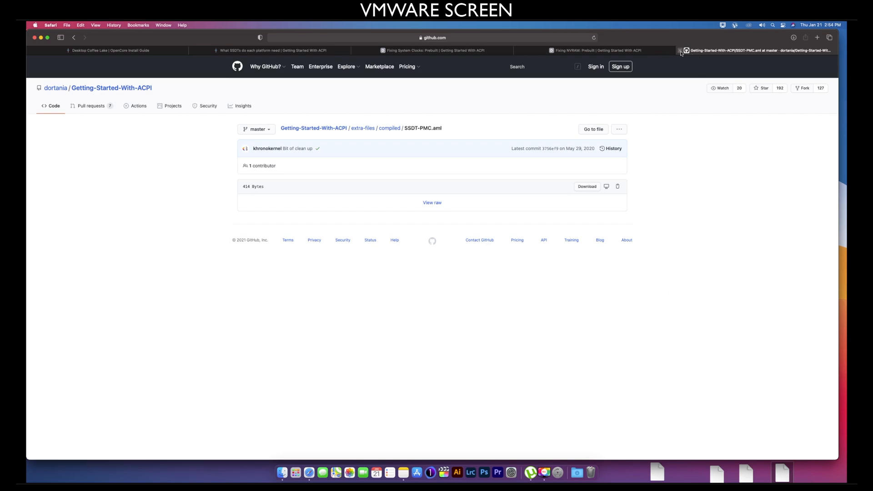
Close the SSDT-PMC, system clocks and SSDT overview tabs, keeping only the Coffee Lake page of the OpenCore Install Guide.
left_click(681, 53)
left_click(639, 52)
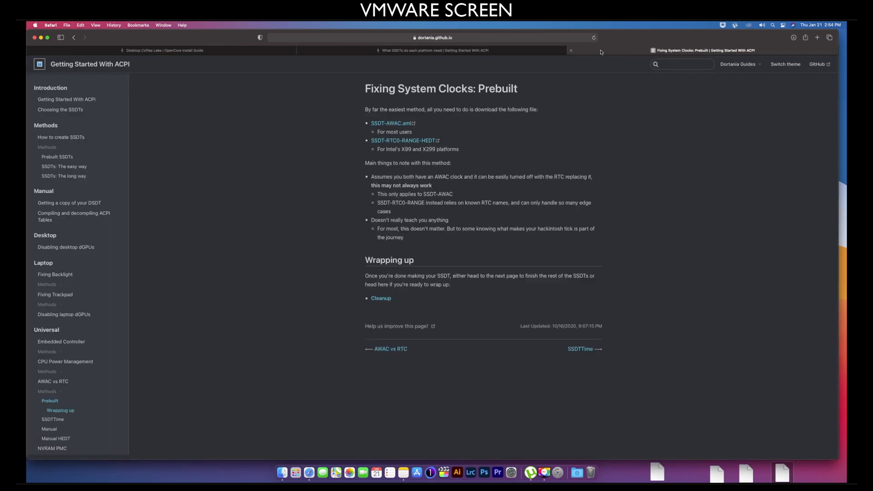
left_click(571, 52)
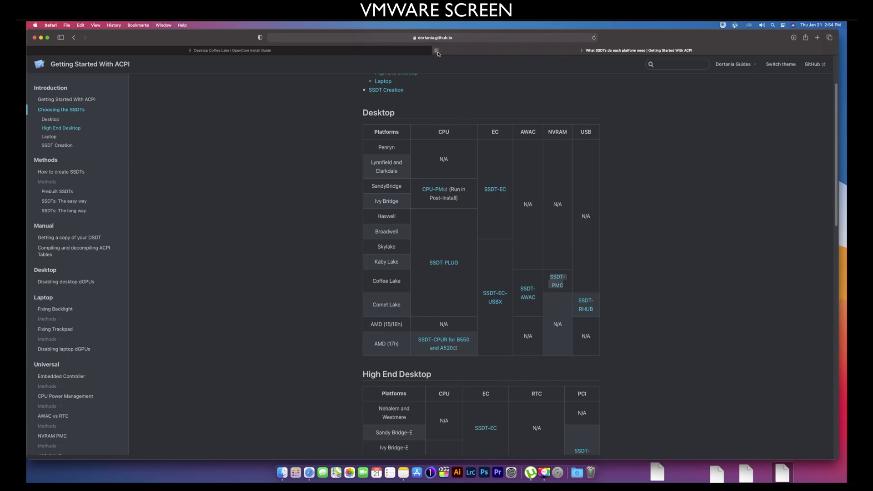
left_click(437, 51)
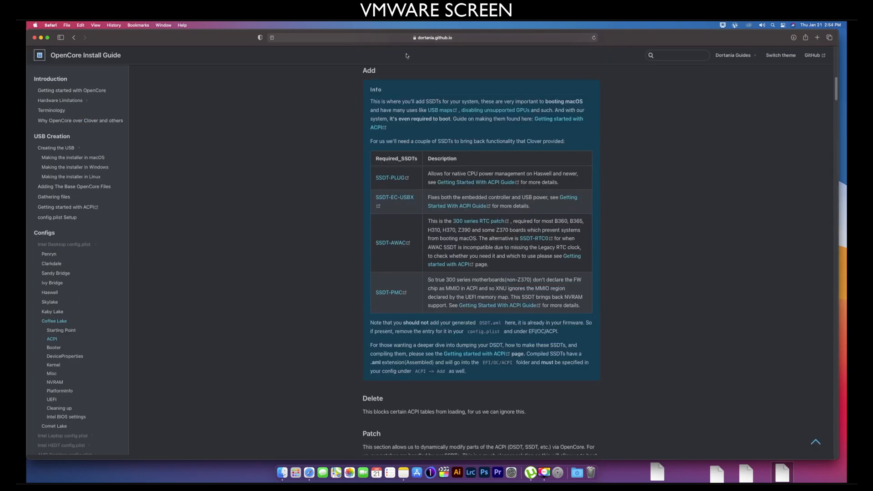
Search the web for opencore configurator and open its download page on the mackie100 projects site.
left_click(384, 37)
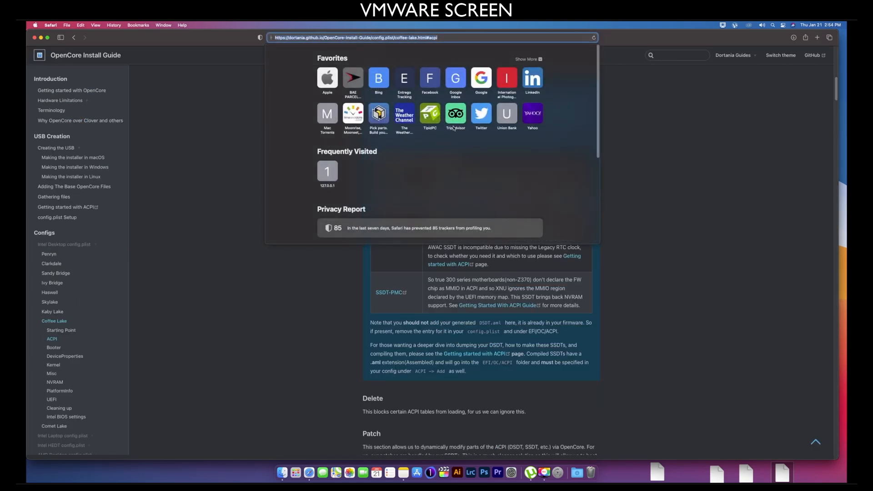
type("opencore")
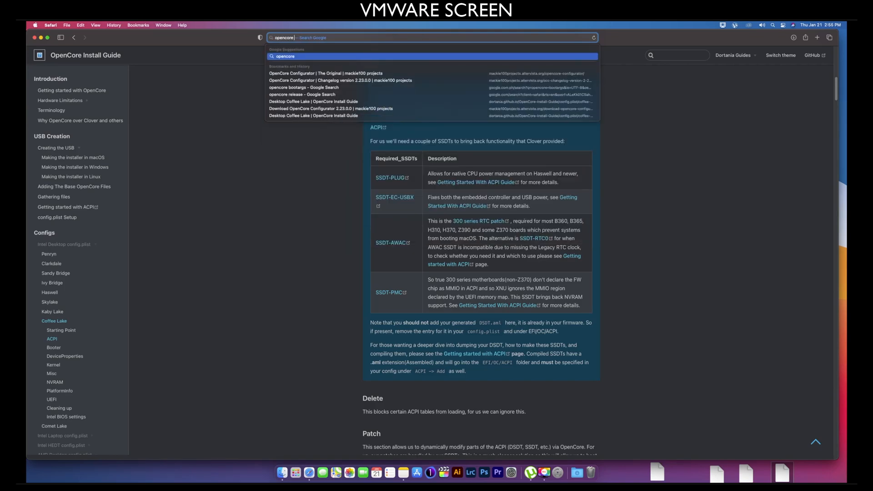
type(" con")
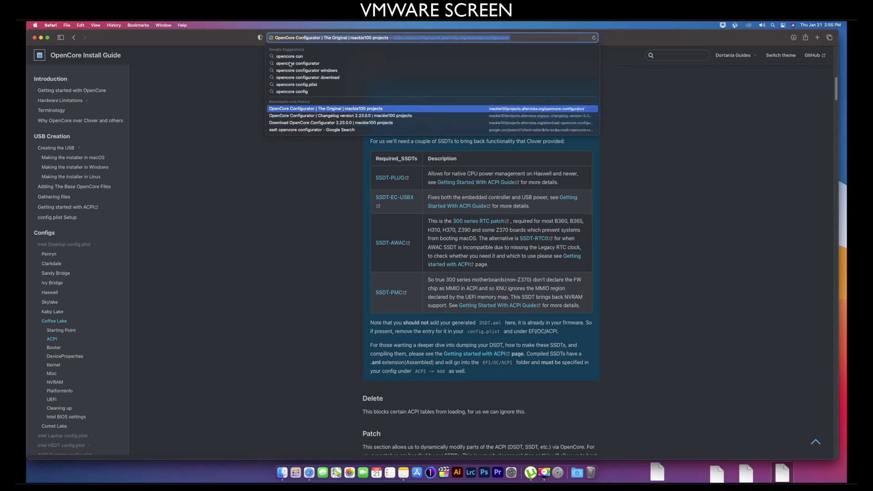
left_click(291, 63)
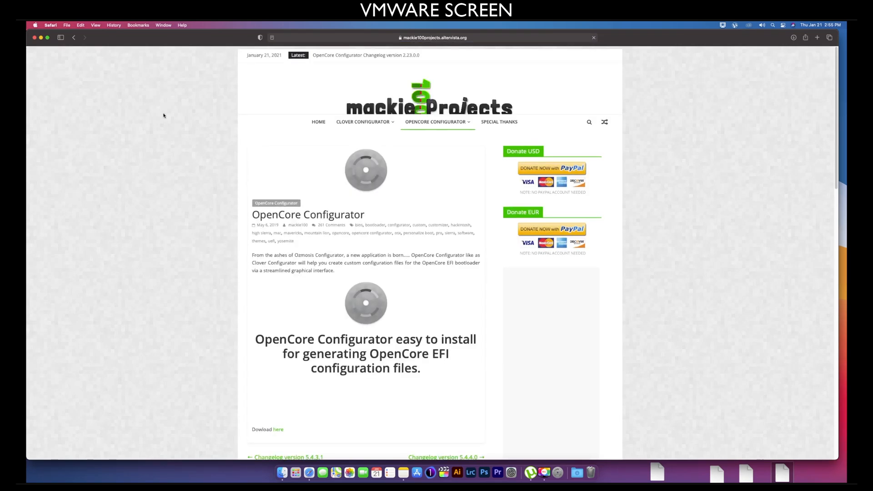
left_click(278, 431)
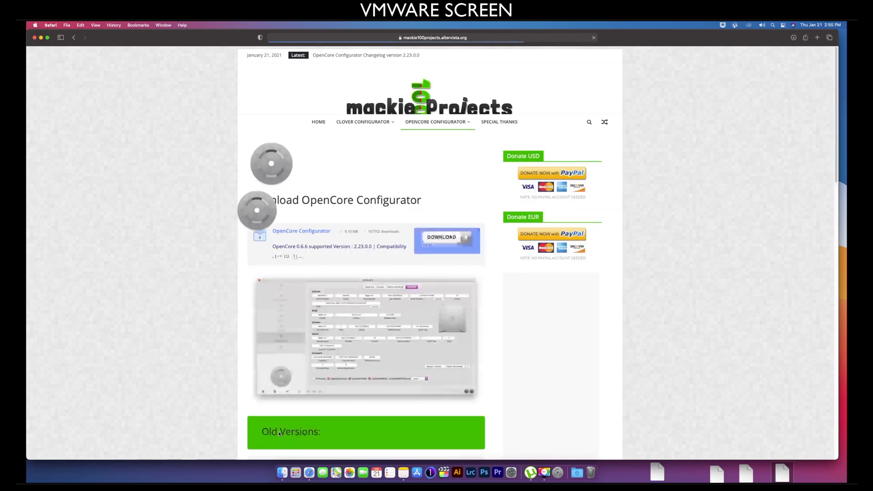
Start the OpenCore Configurator download, stop it and clear the browser's downloads list.
left_click(449, 314)
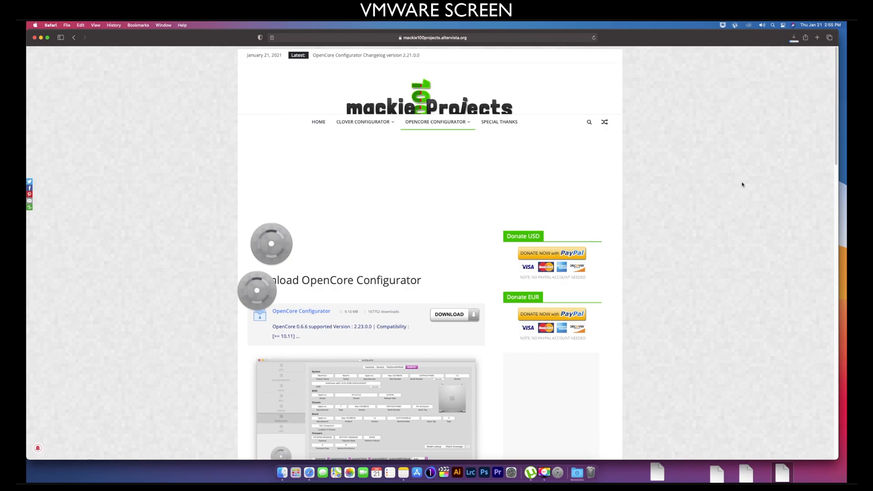
left_click(794, 37)
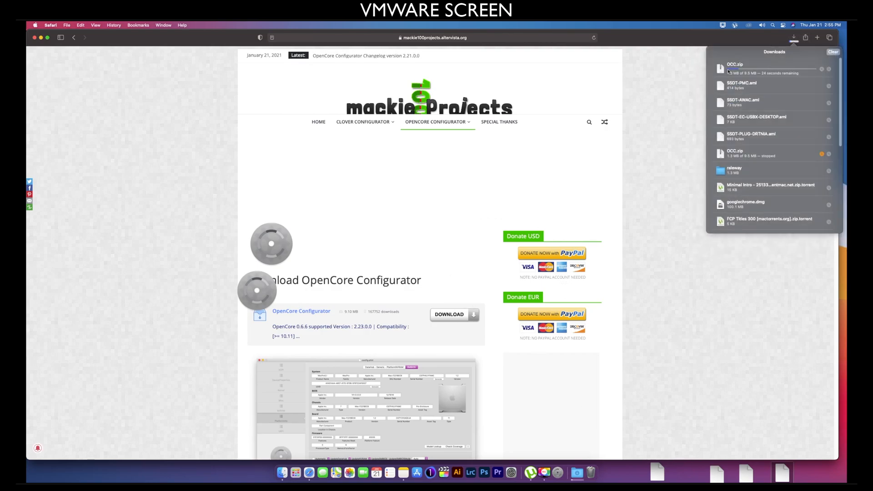
left_click(822, 69)
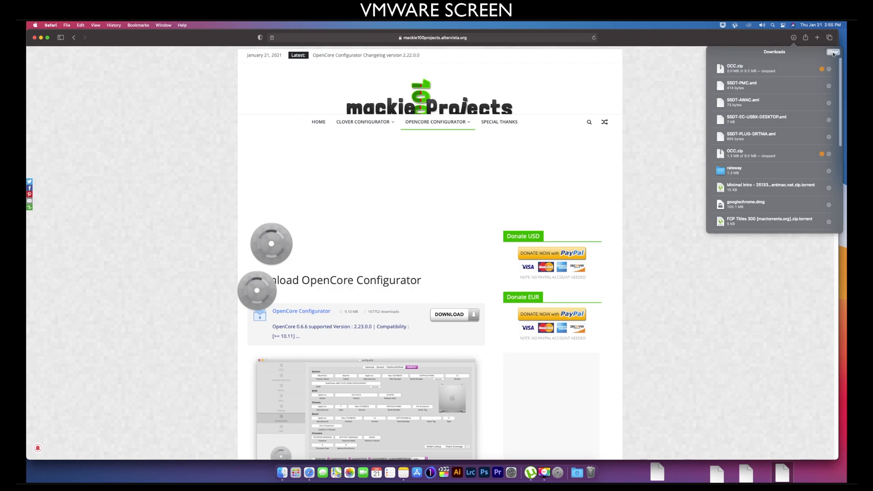
left_click(834, 53)
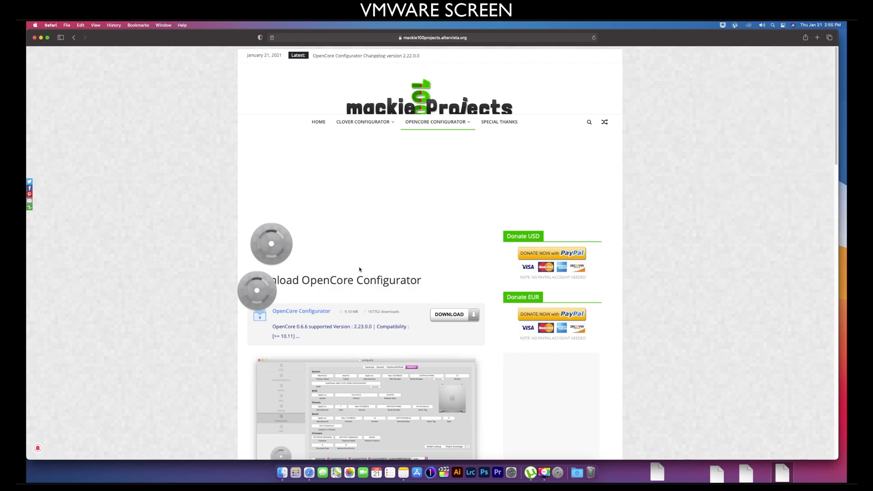
Close the browser window, then launch OpenCore Configurator and place its window beside the EFI folder window.
key("super+w")
left_click(576, 472)
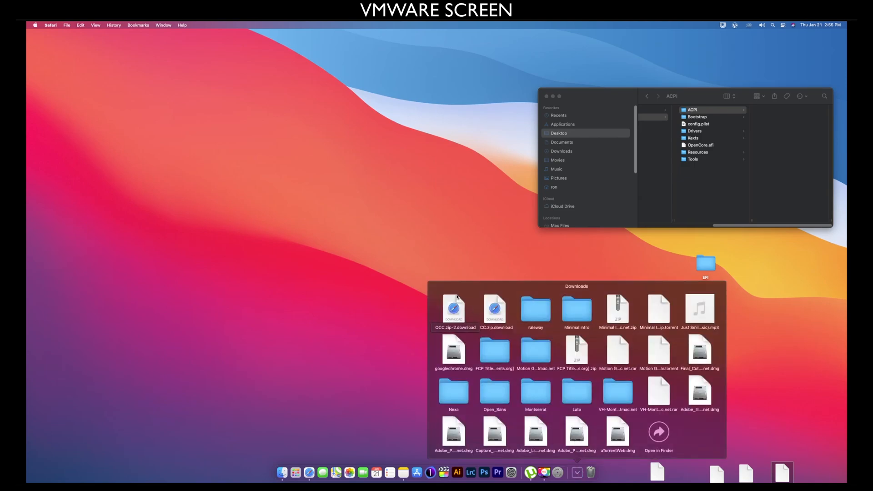
left_click(329, 372)
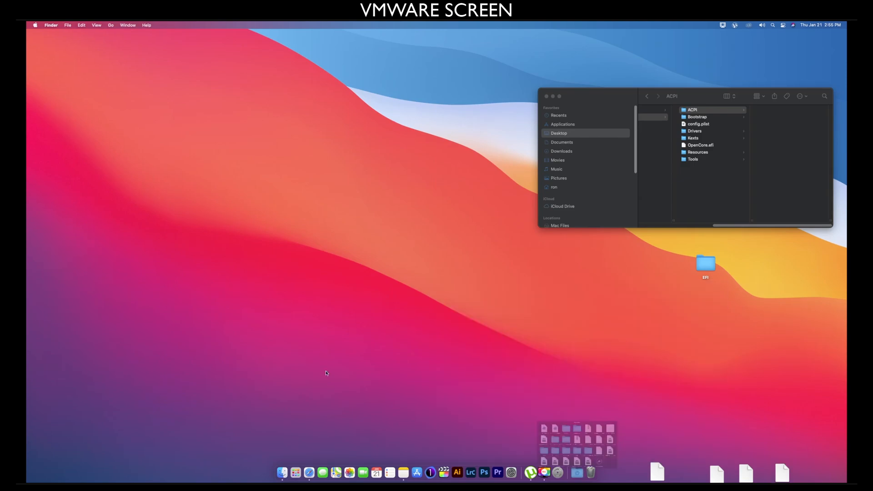
left_click(296, 473)
left_click(355, 255)
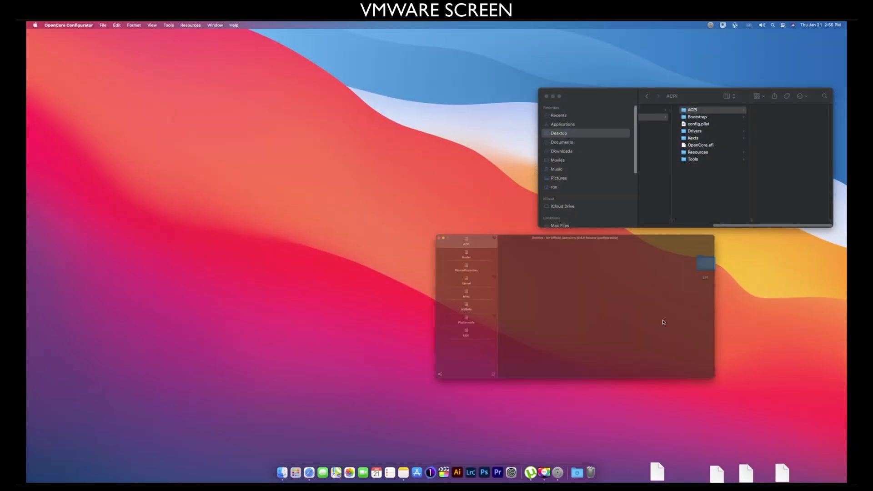
left_click_drag(538, 213, 353, 104)
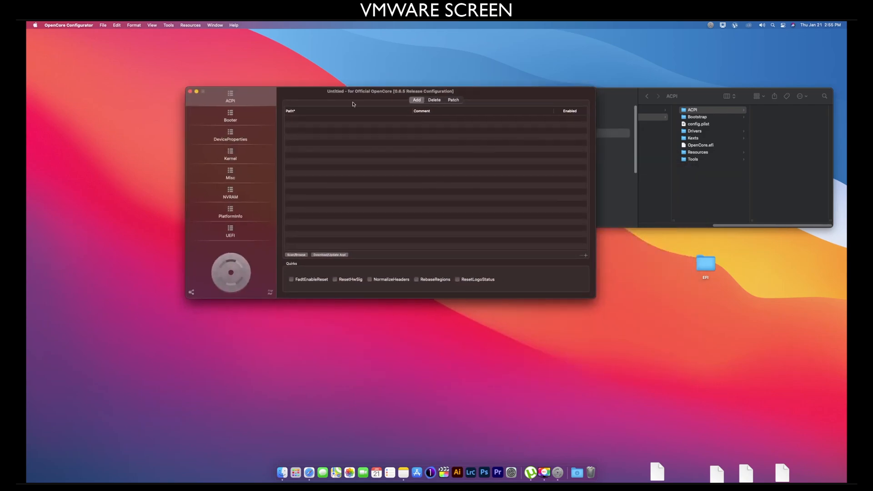
Move the four SSDT files together up the desktop to below the EFI folder.
left_click_drag(654, 448, 812, 482)
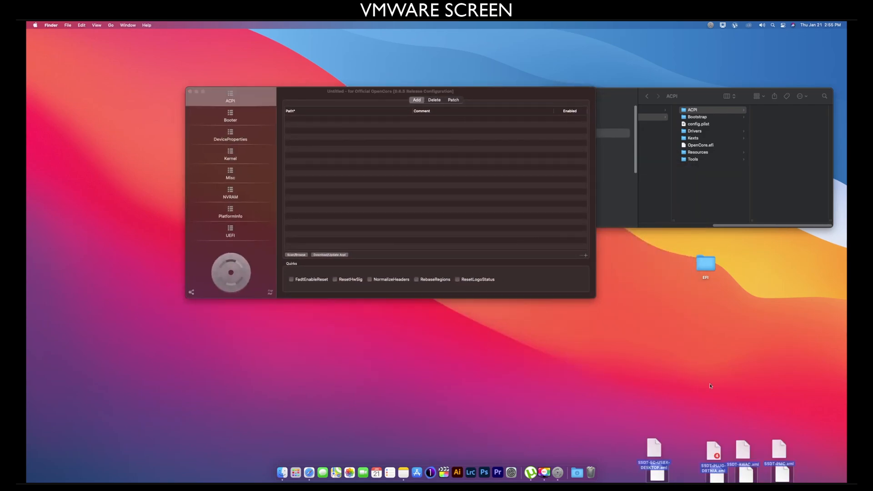
left_click_drag(746, 471, 686, 308)
left_click(678, 302)
Open config.plist from the OC folder of the desktop's EFI folder in OpenCore Configurator.
left_click(504, 210)
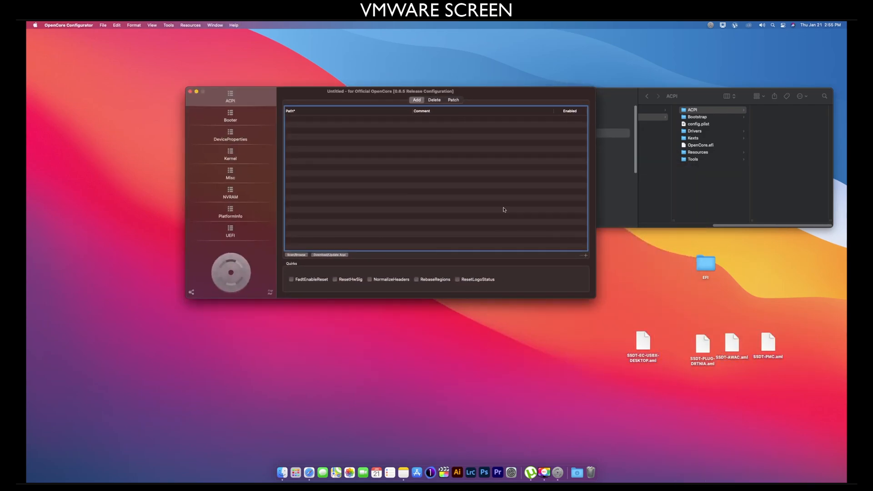
key("super+o")
left_click(292, 162)
left_click(336, 162)
left_click(412, 170)
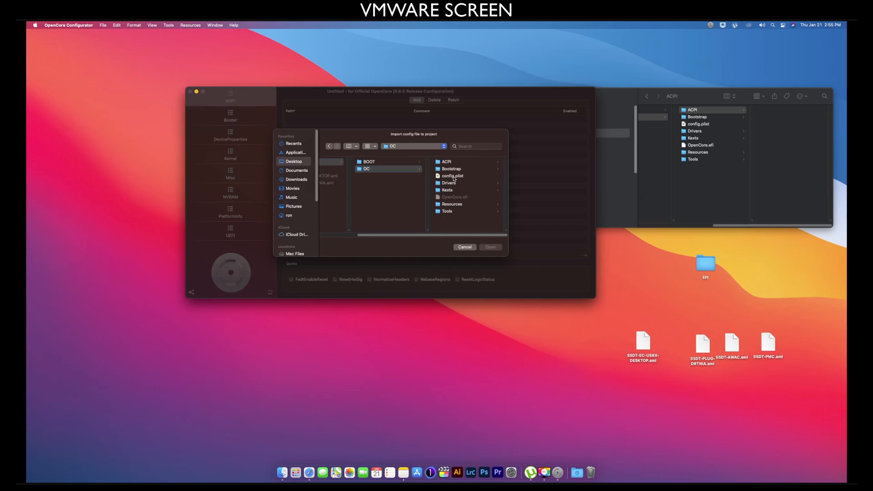
left_click(453, 176)
left_click(490, 247)
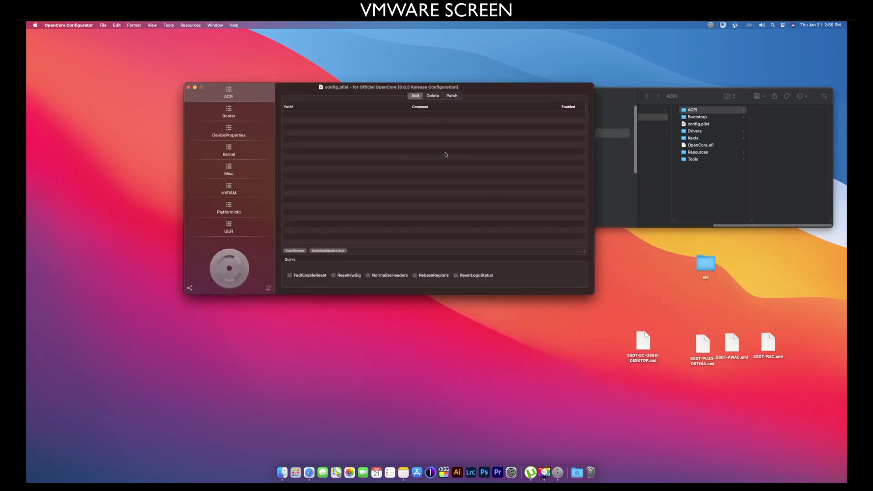
Add SSDT-AWAC, SSDT-EC-USBX-DESKTOP, SSDT-PLUG-DRTNIA and SSDT-PMC from the desktop to the ACPI Add list.
left_click(386, 168)
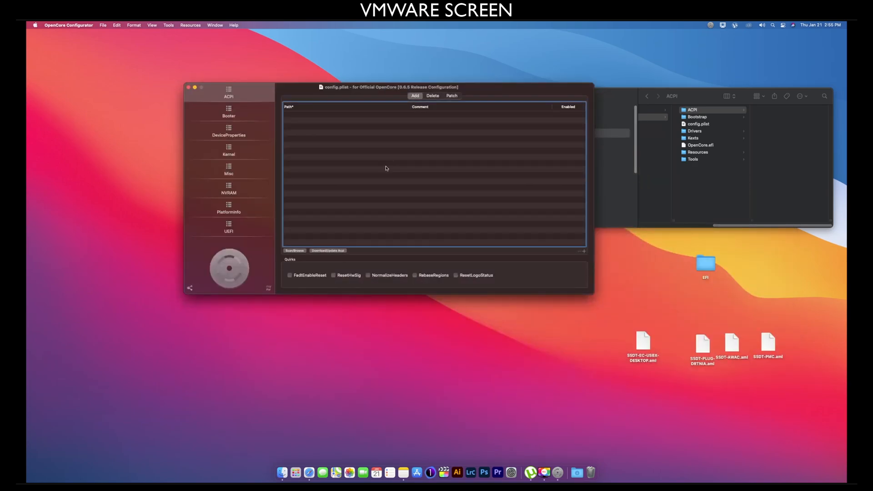
left_click(295, 251)
left_click(333, 139)
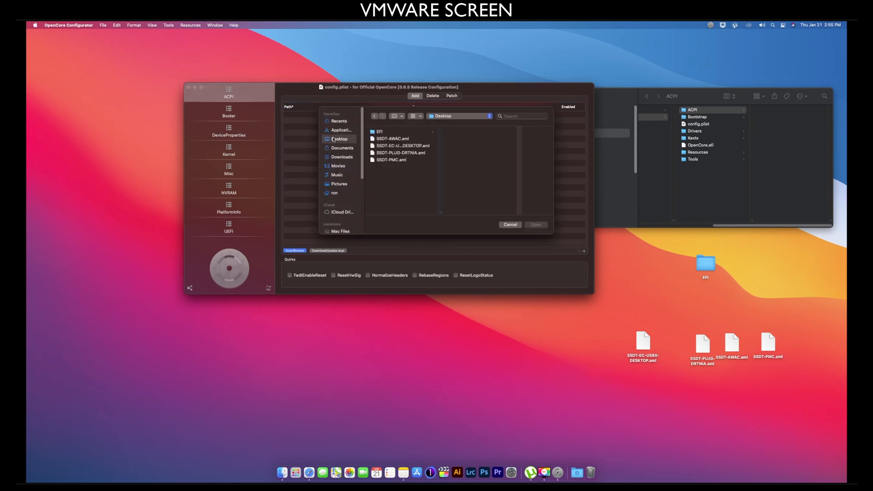
left_click_drag(378, 140, 390, 165)
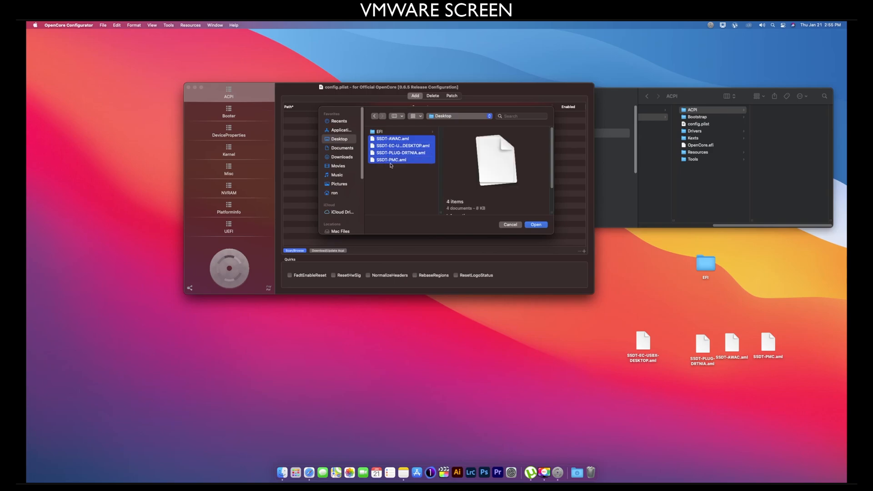
left_click(537, 225)
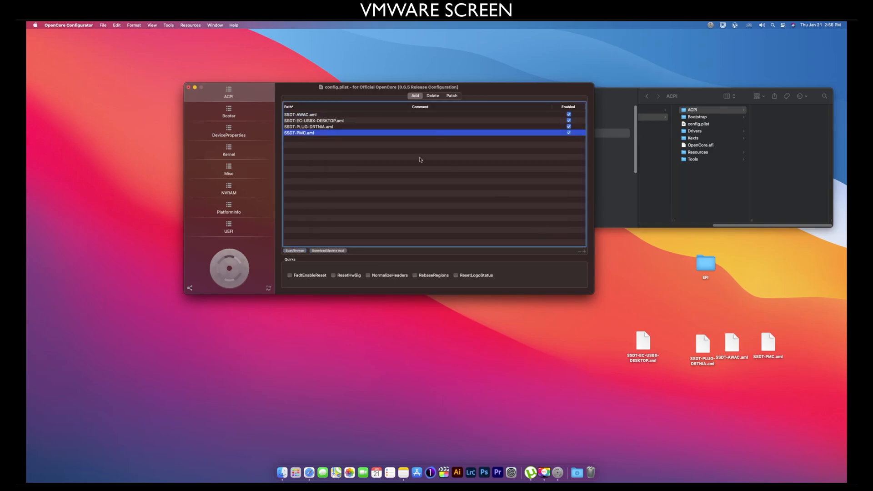
Check each of the four SSDT entries in the ACPI Add list.
left_click(314, 128)
left_click(312, 122)
left_click(311, 117)
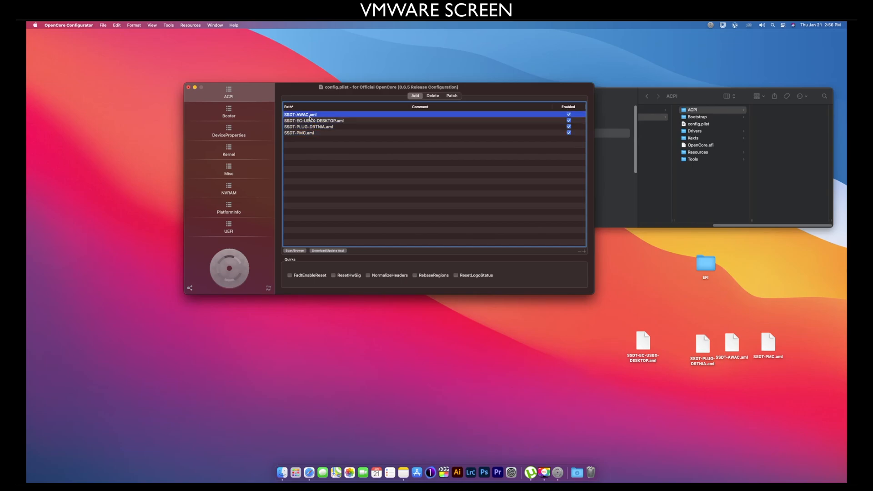
left_click(317, 134)
left_click(307, 116)
left_click(308, 122)
left_click(309, 128)
left_click(309, 134)
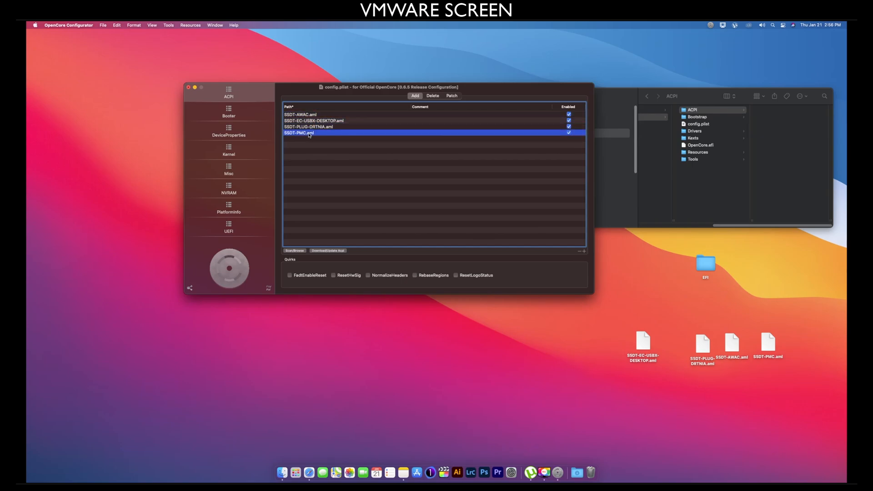
Review the Booter, DeviceProperties, Kernel, Misc, NVRAM, PlatformInfo and UEFI sections of config.plist.
left_click(228, 114)
left_click(229, 133)
left_click(229, 152)
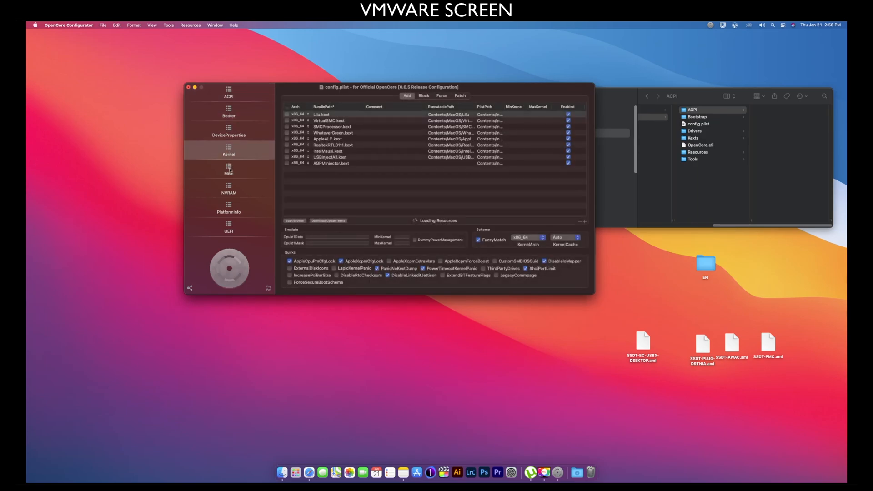
left_click(228, 171)
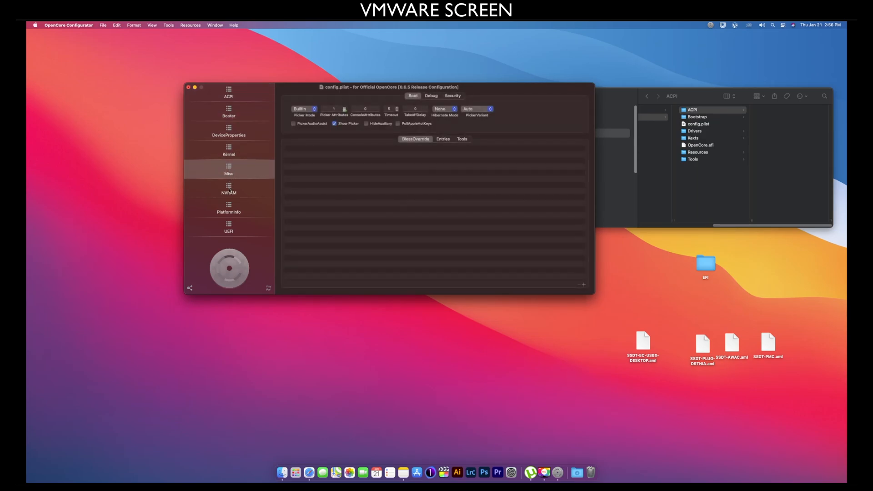
left_click(230, 190)
left_click(235, 212)
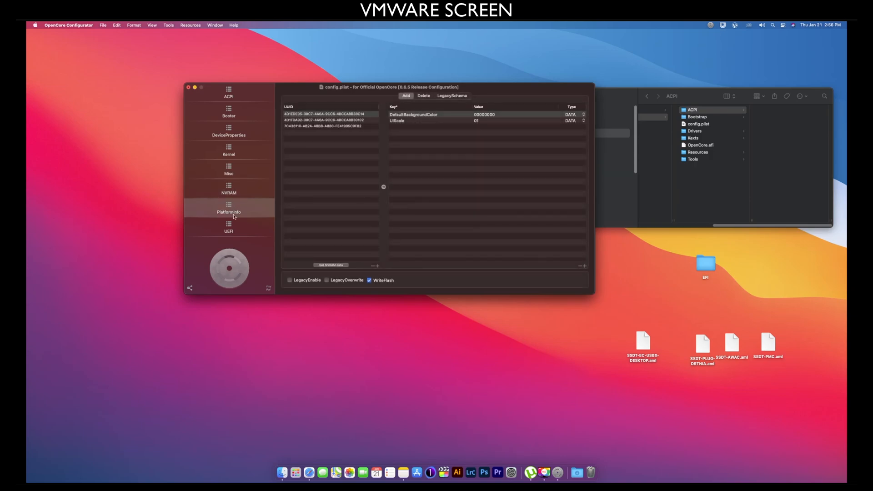
left_click(237, 230)
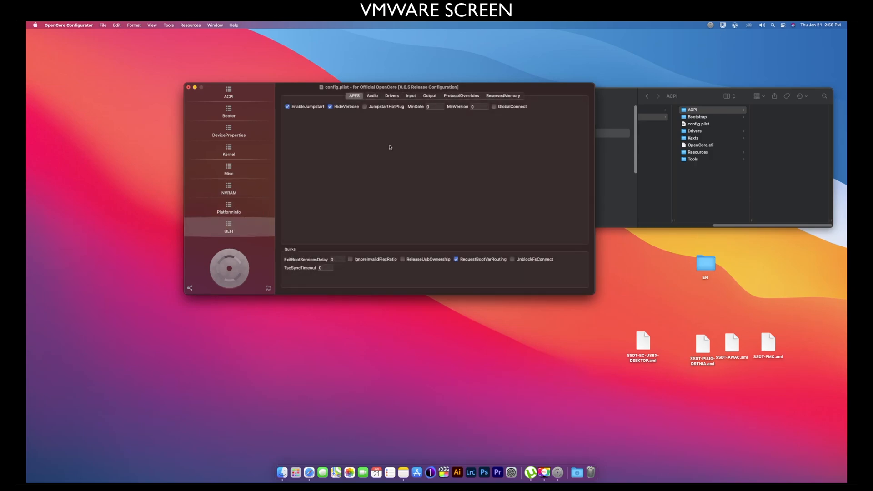
Save config.plist and quit OpenCore Configurator.
left_click(102, 25)
left_click(103, 67)
key("super+q")
Move the four SSDT files from the desktop into the ACPI folder inside OC in the desktop's EFI folder.
double_click(706, 265)
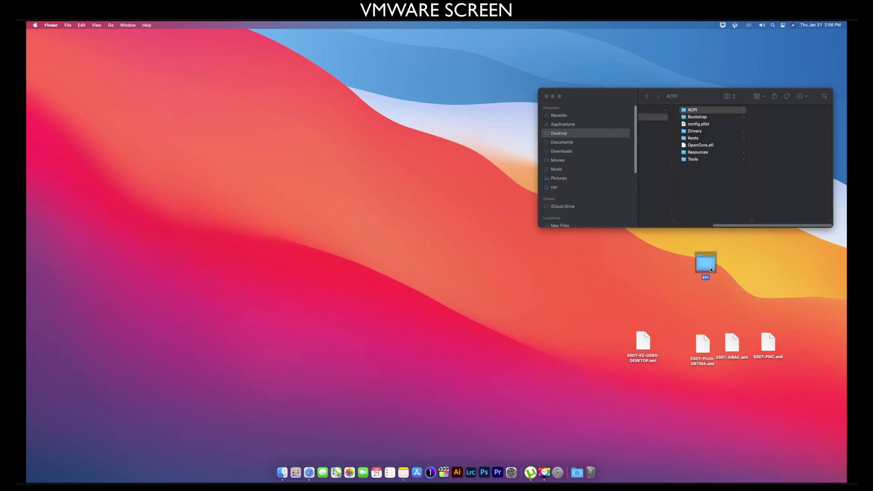
left_click(670, 192)
left_click_drag(628, 175, 367, 159)
left_click(450, 171)
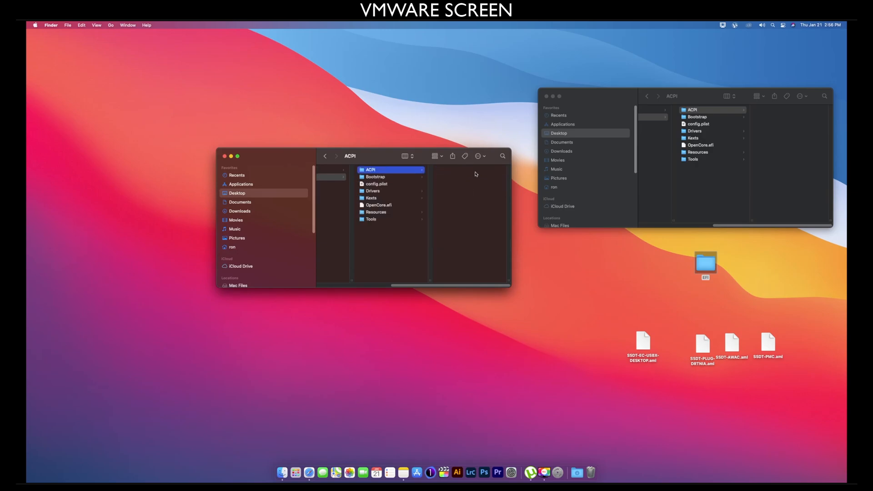
left_click_drag(835, 342, 626, 367)
left_click_drag(637, 337, 475, 211)
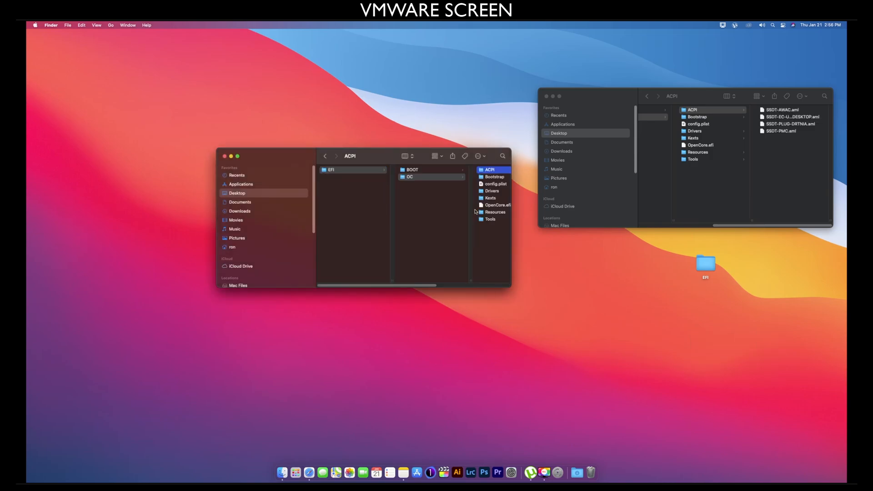
Close both Finder windows and select the EFI folder on the desktop.
left_click(722, 214)
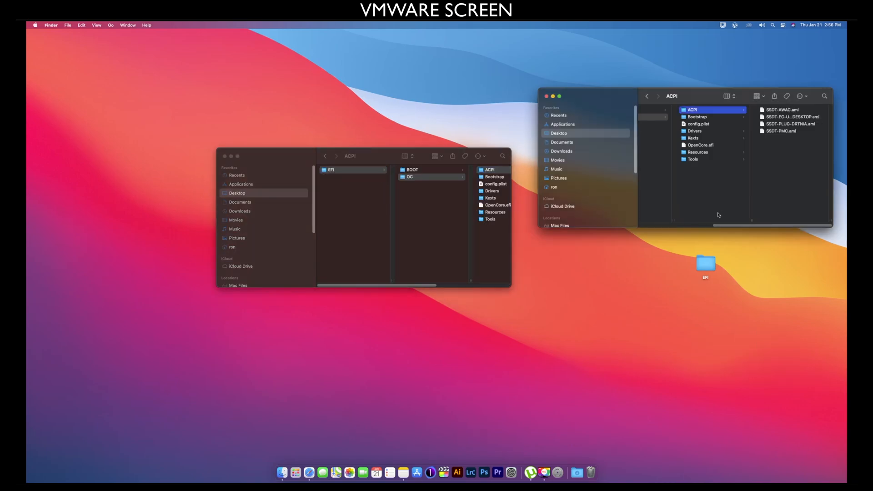
key("super+w")
left_click(463, 250)
key("super+w")
left_click_drag(653, 208, 741, 294)
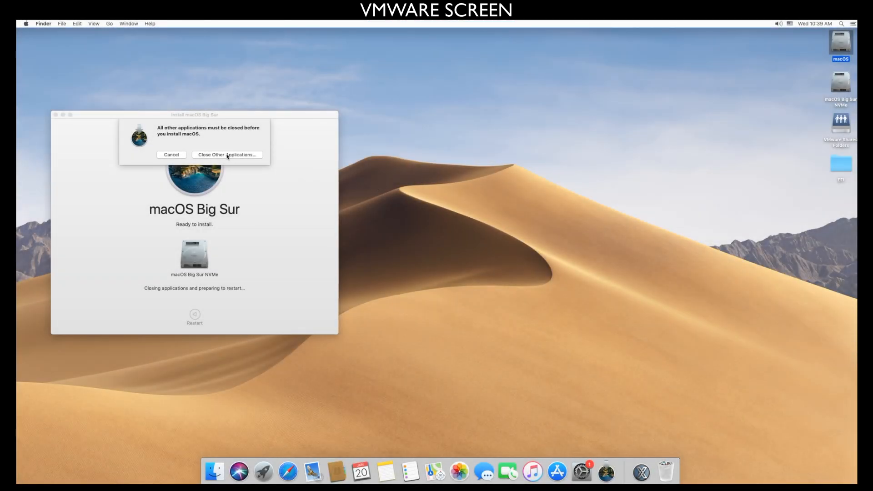
Let the macOS Big Sur installer close all other applications so the installation can continue.
left_click(228, 155)
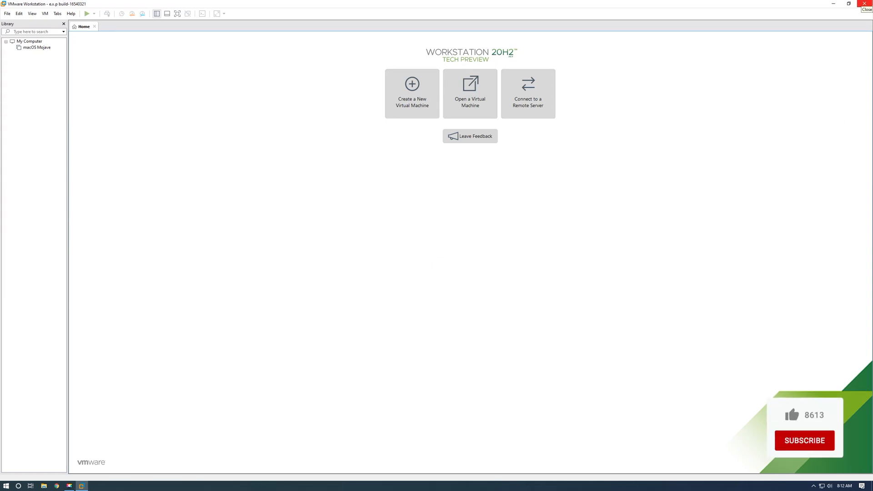
Close VMware Workstation on the Windows host.
left_click(864, 4)
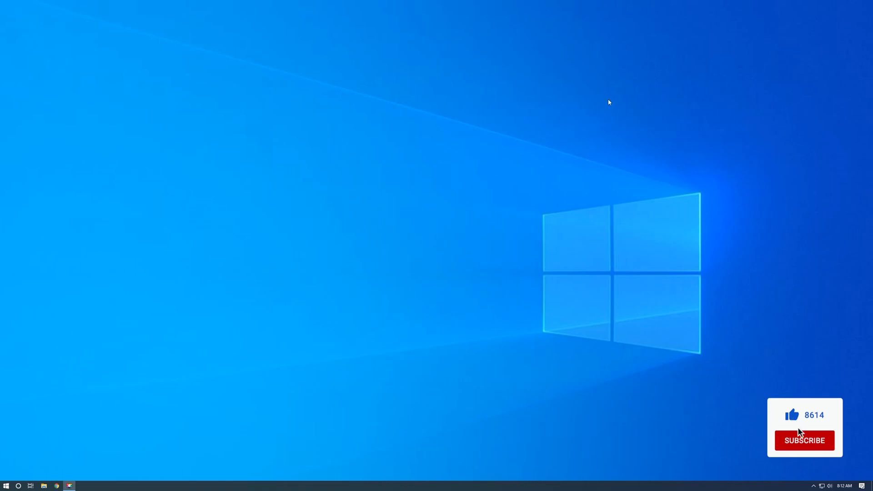